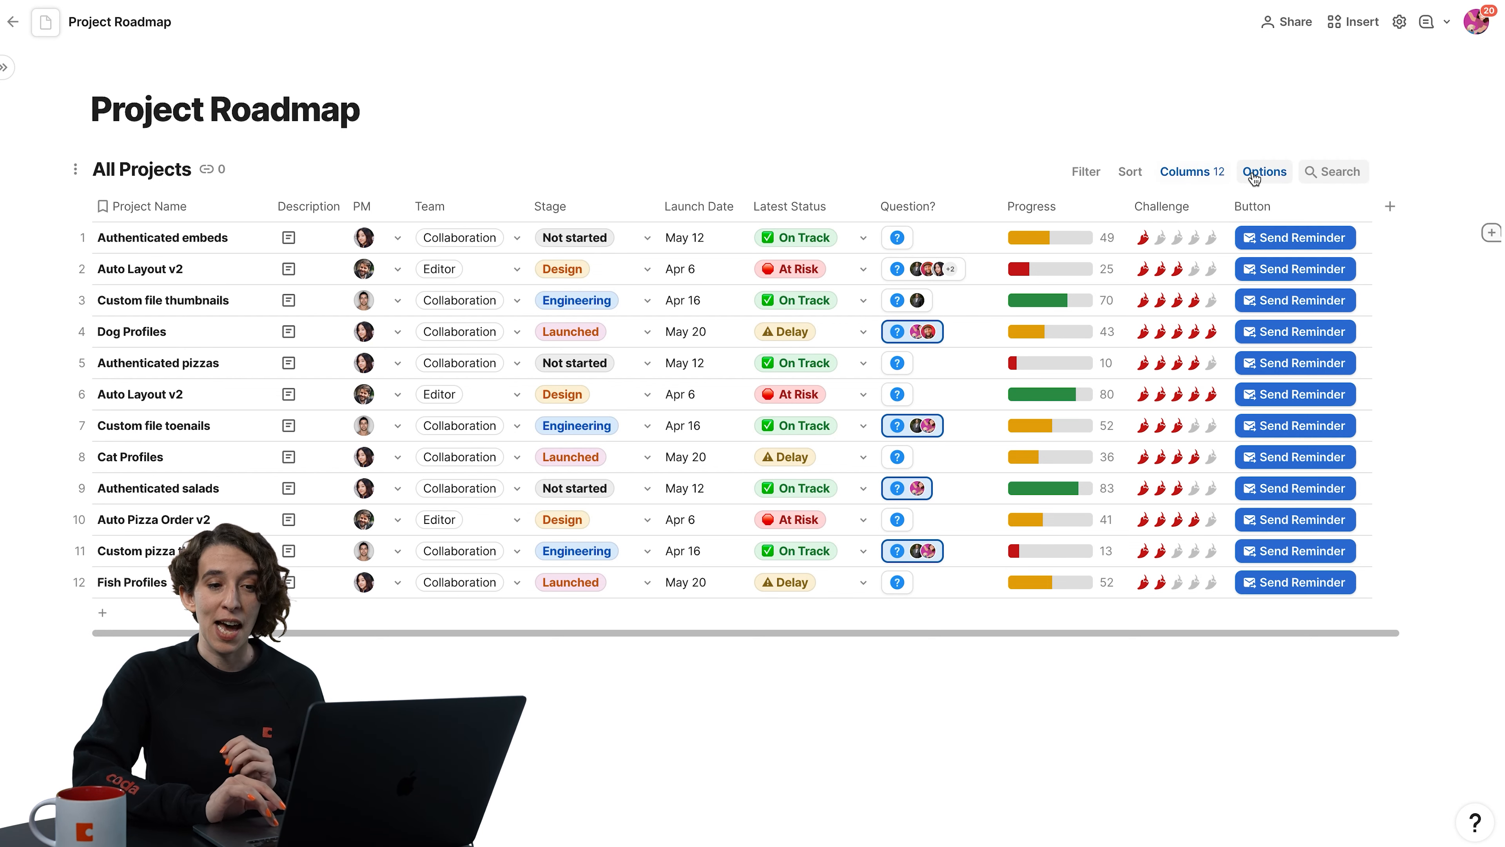
# - Enable the filter bar for the All Projects table
pyautogui.click(1256, 174)
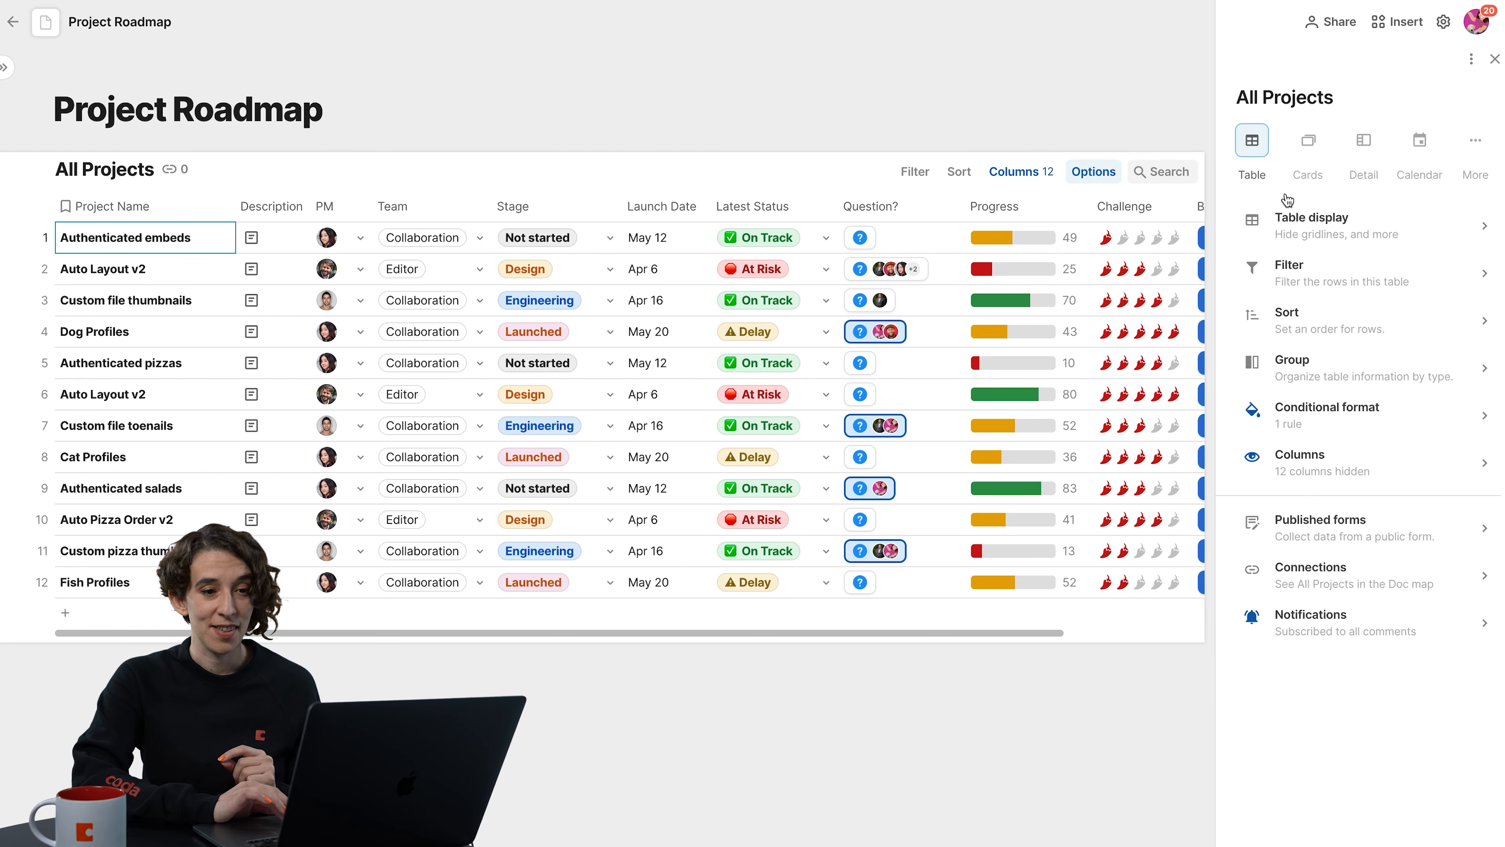
pyautogui.click(1327, 283)
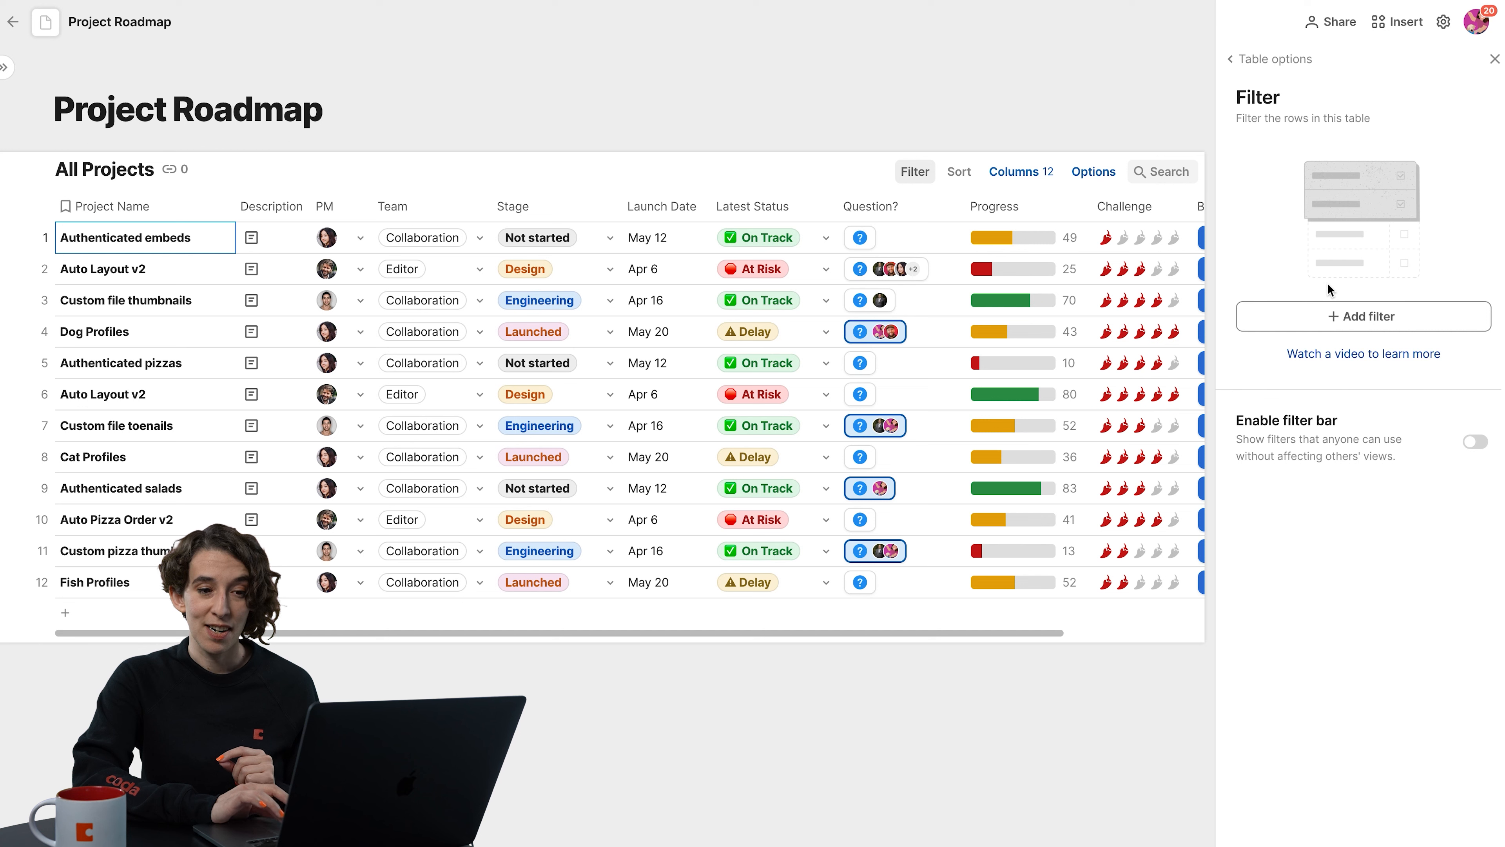
pyautogui.click(1476, 442)
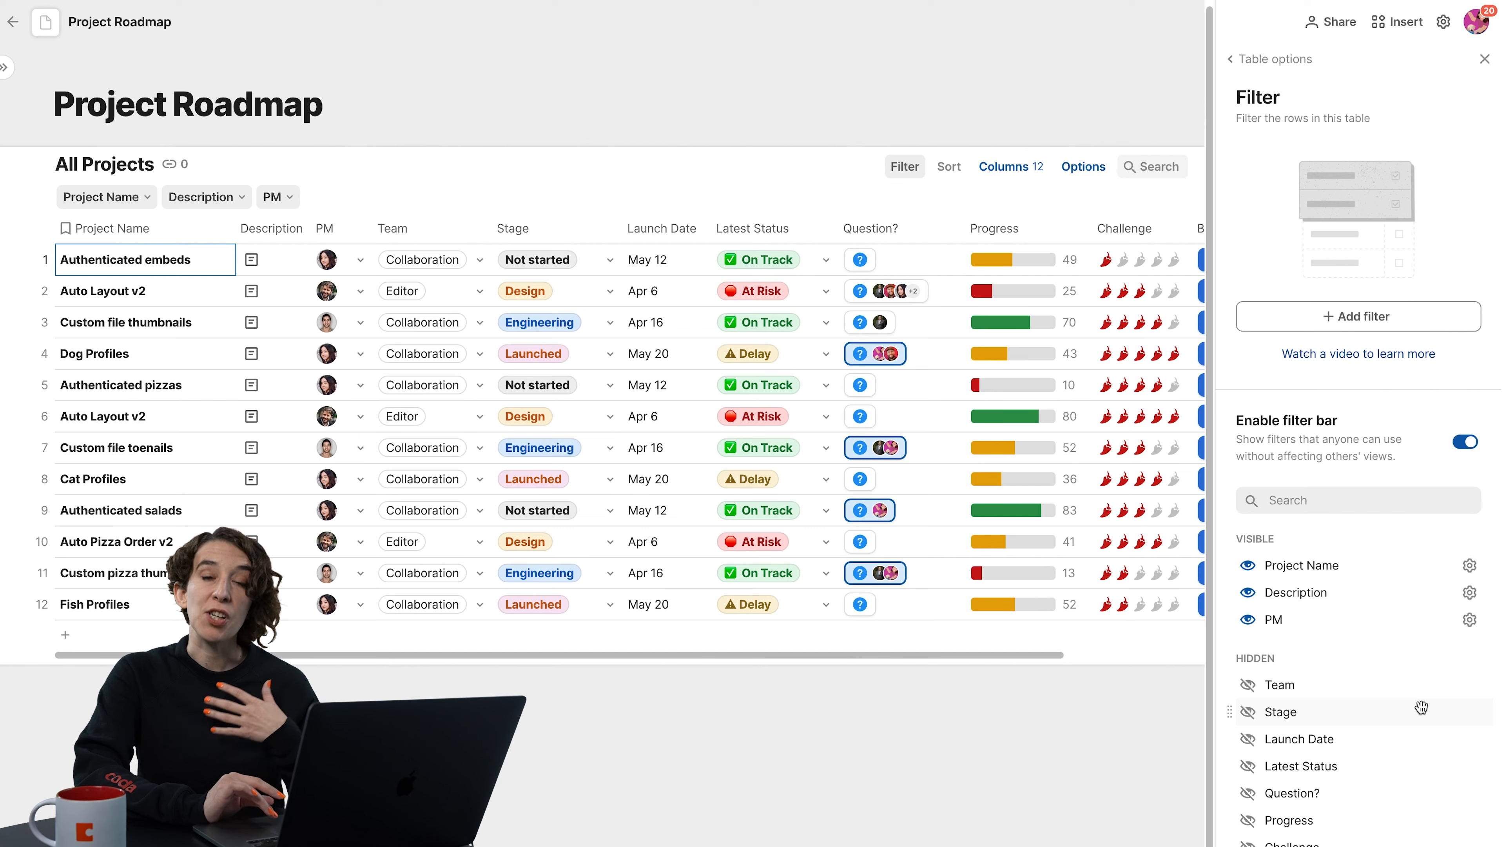
# - Add Team, Stage, Launch Date, Challenge, Question? and Progress to the visible filters of the All Projects filter bar
pyautogui.scroll(-2, 1421, 707)
pyautogui.scroll(-2, 1421, 708)
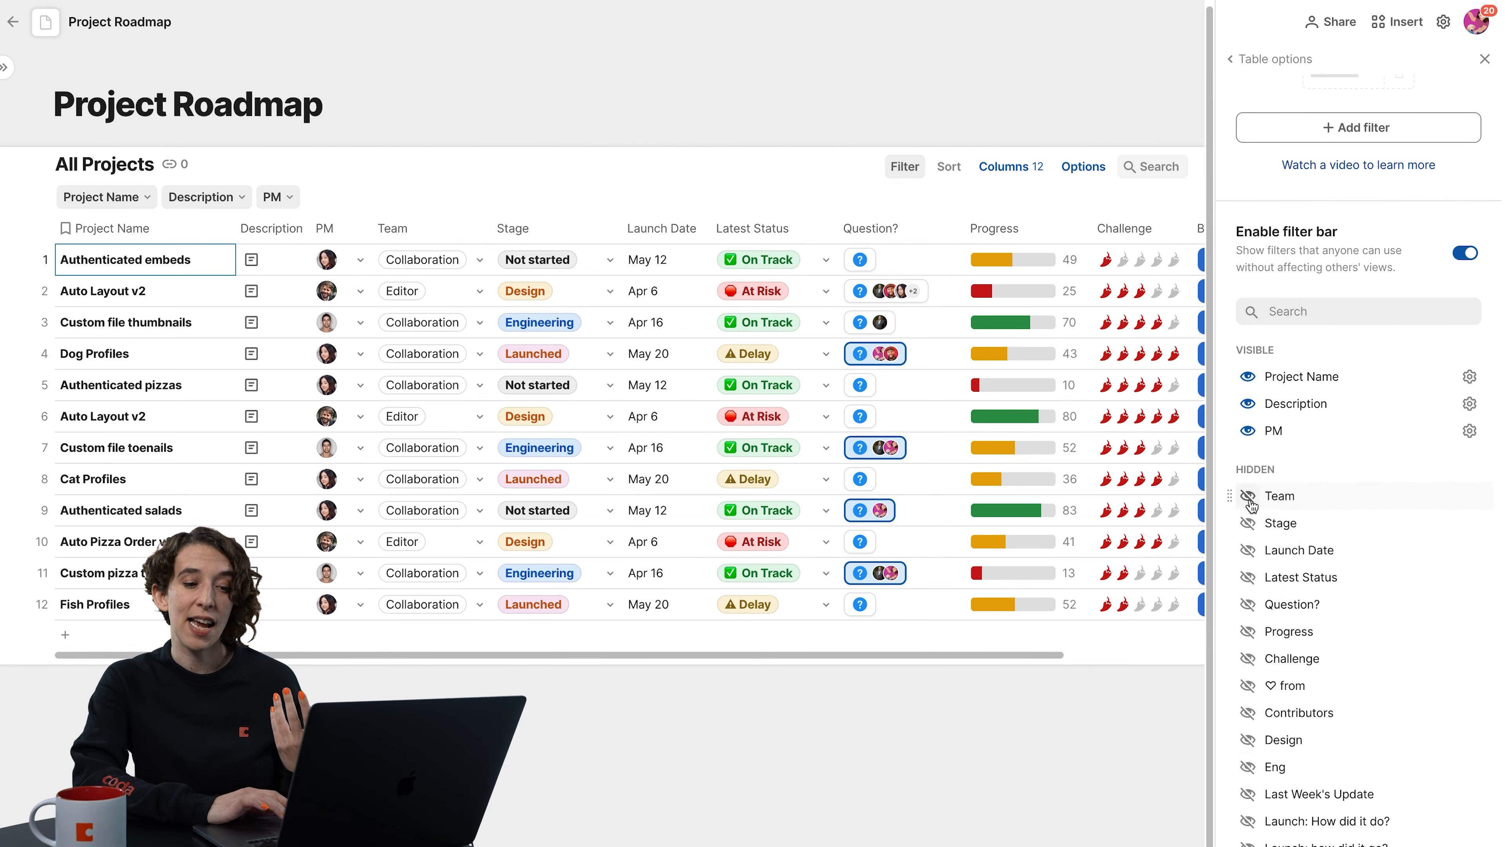
pyautogui.click(1249, 500)
pyautogui.click(1247, 523)
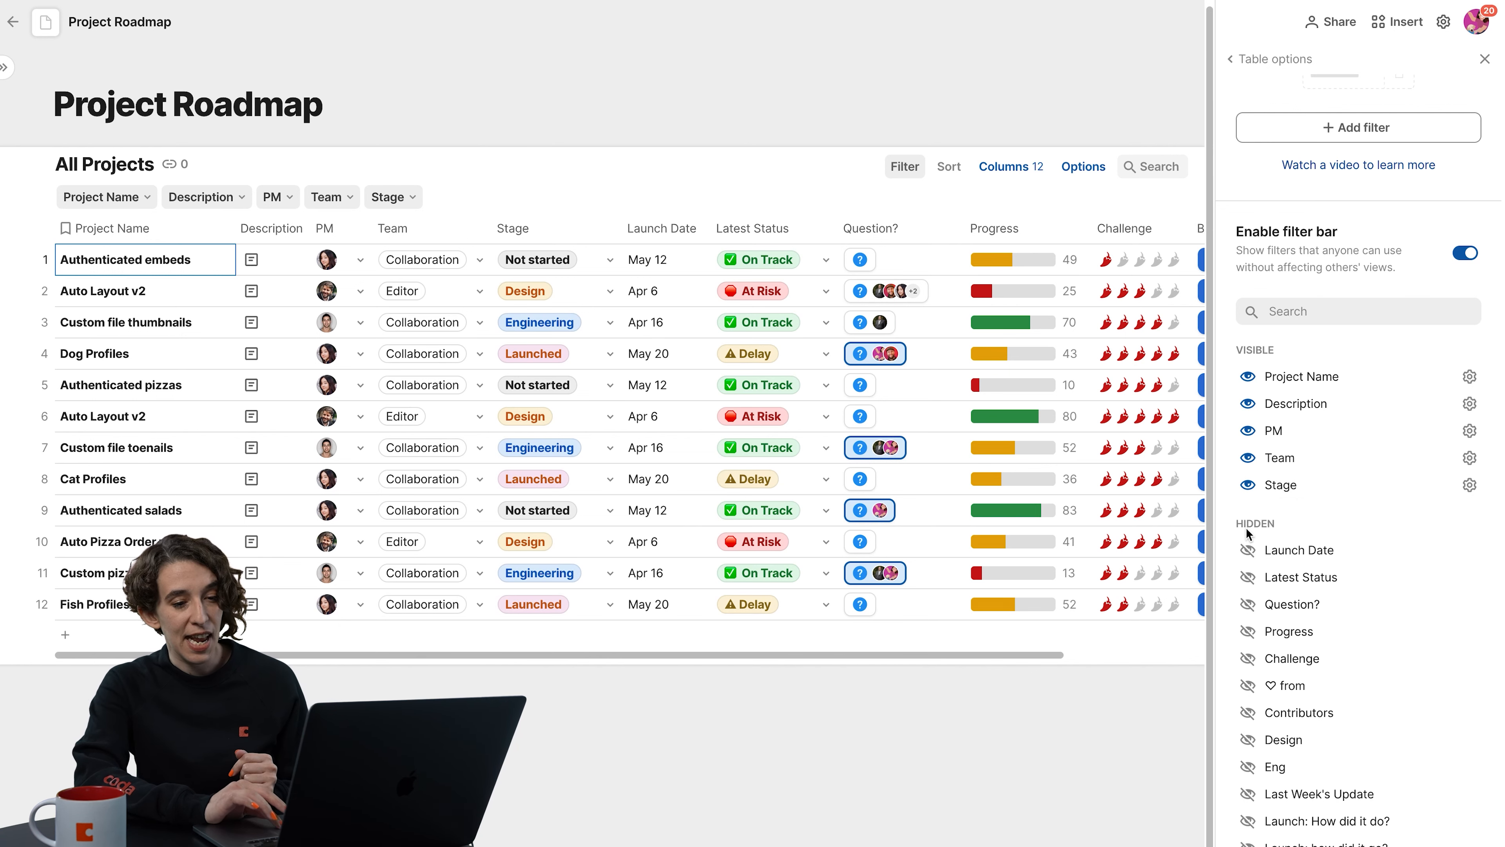
pyautogui.click(1249, 556)
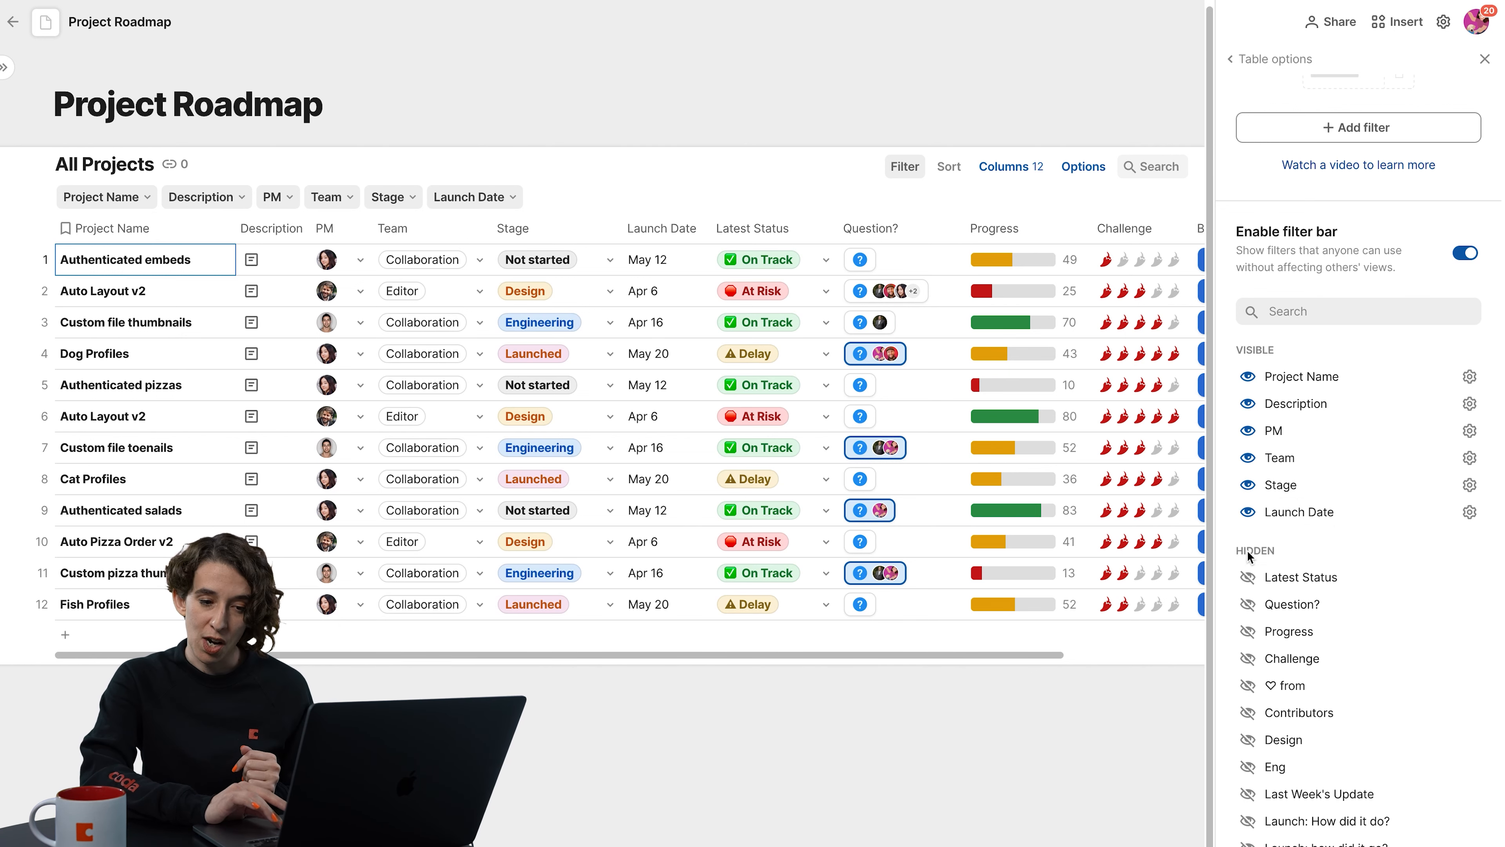
pyautogui.click(1251, 659)
pyautogui.click(1252, 633)
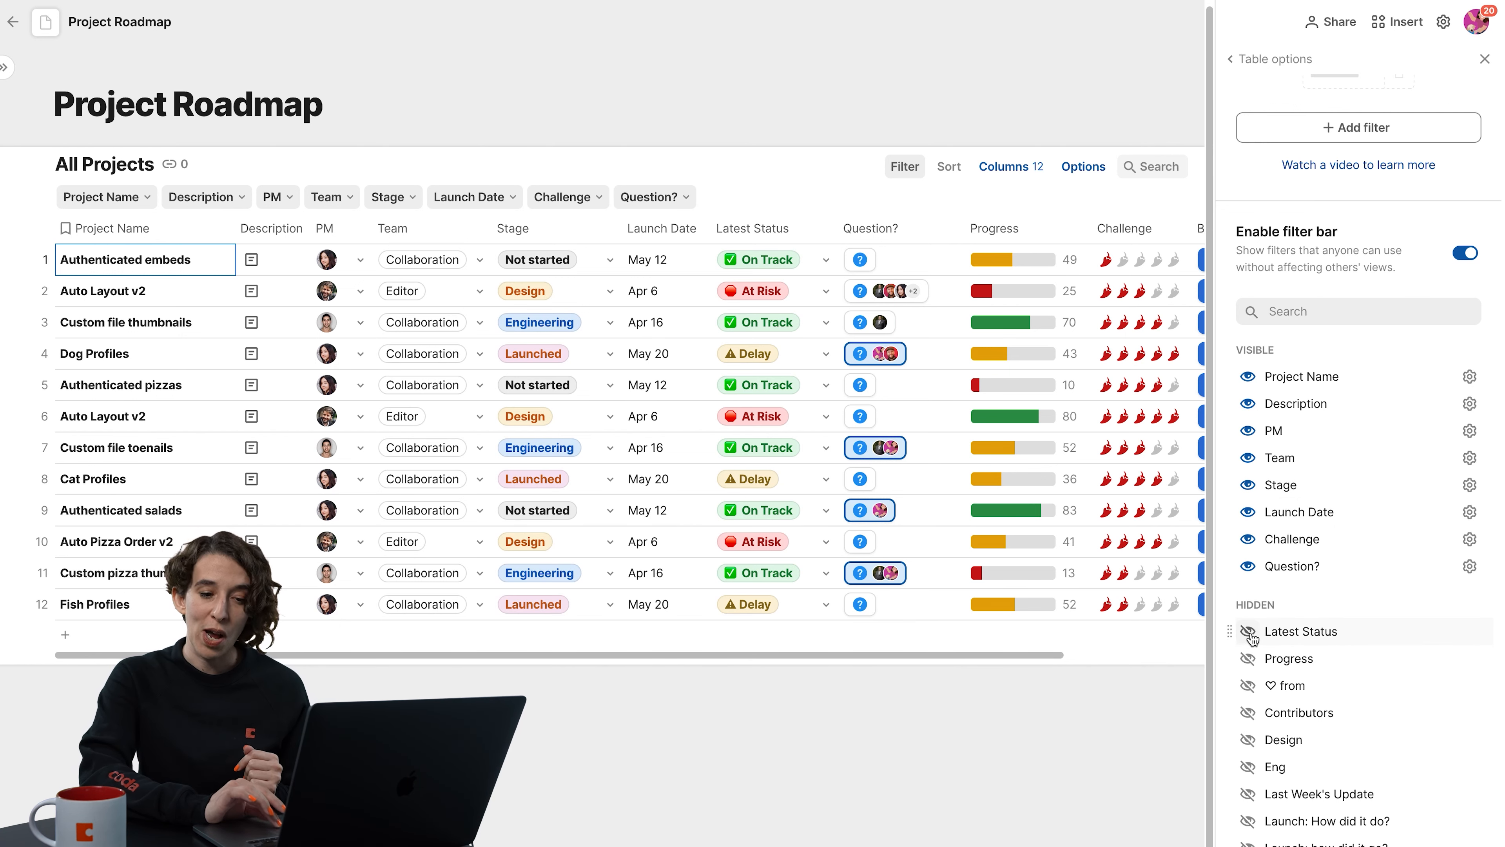
pyautogui.click(1251, 660)
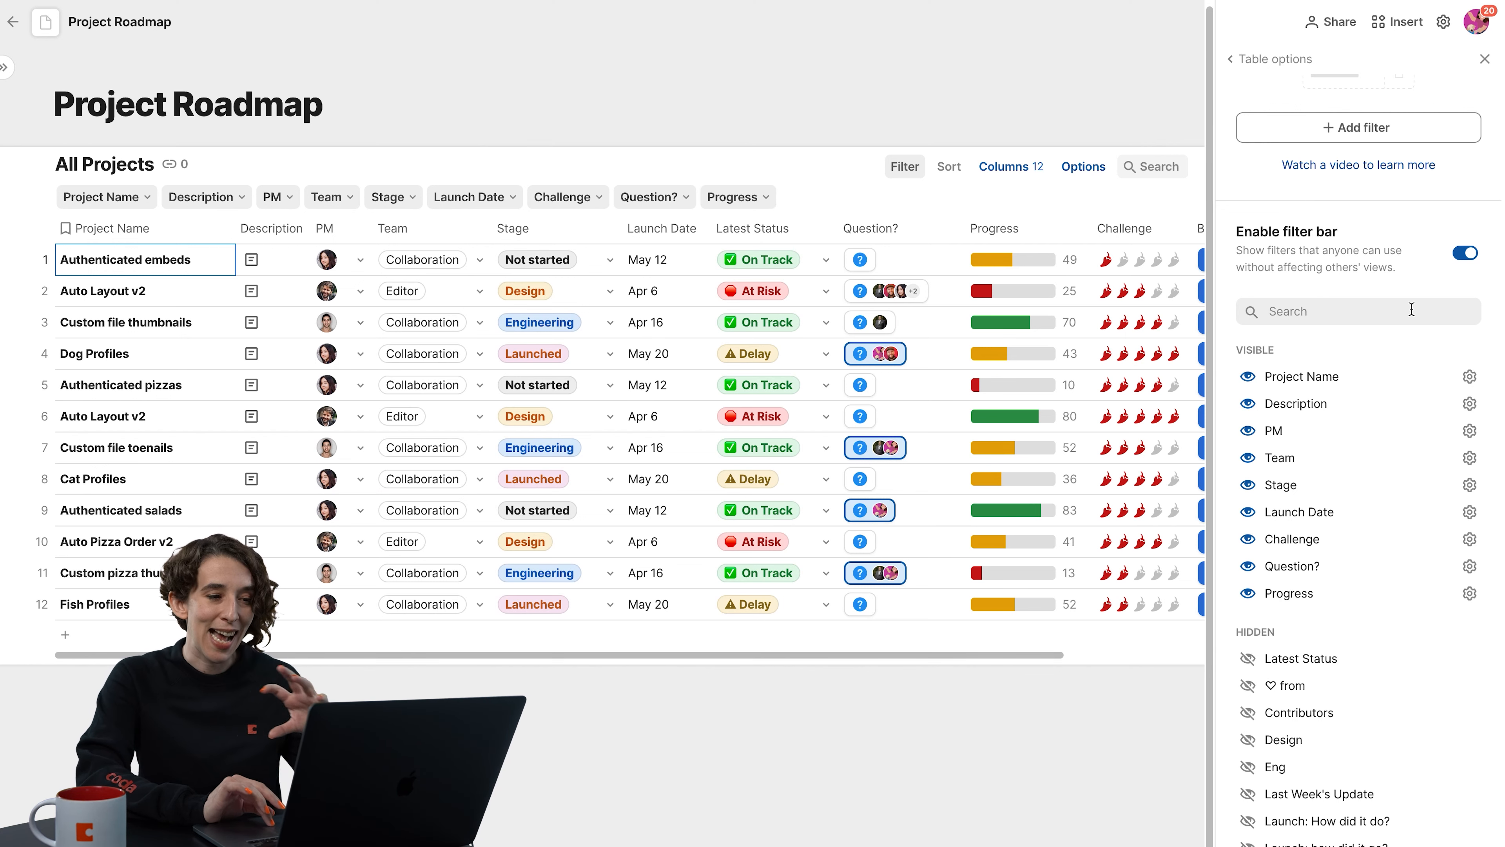
pyautogui.scroll(1, 1486, 60)
pyautogui.click(1485, 59)
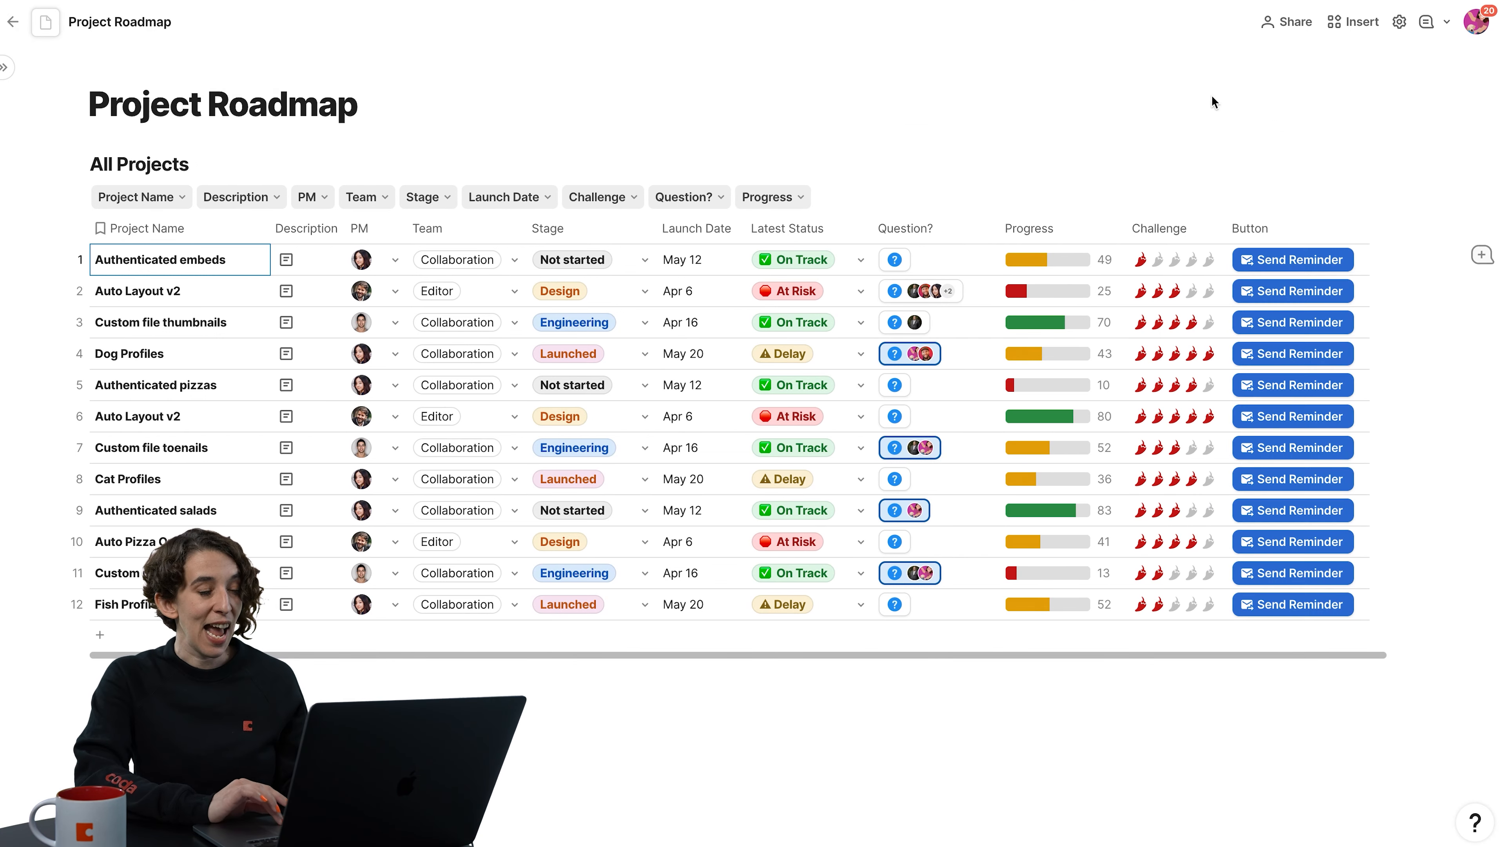
# - Filter All Projects to a Progress of up to 53 and a Challenge rating of at least three
pyautogui.click(797, 200)
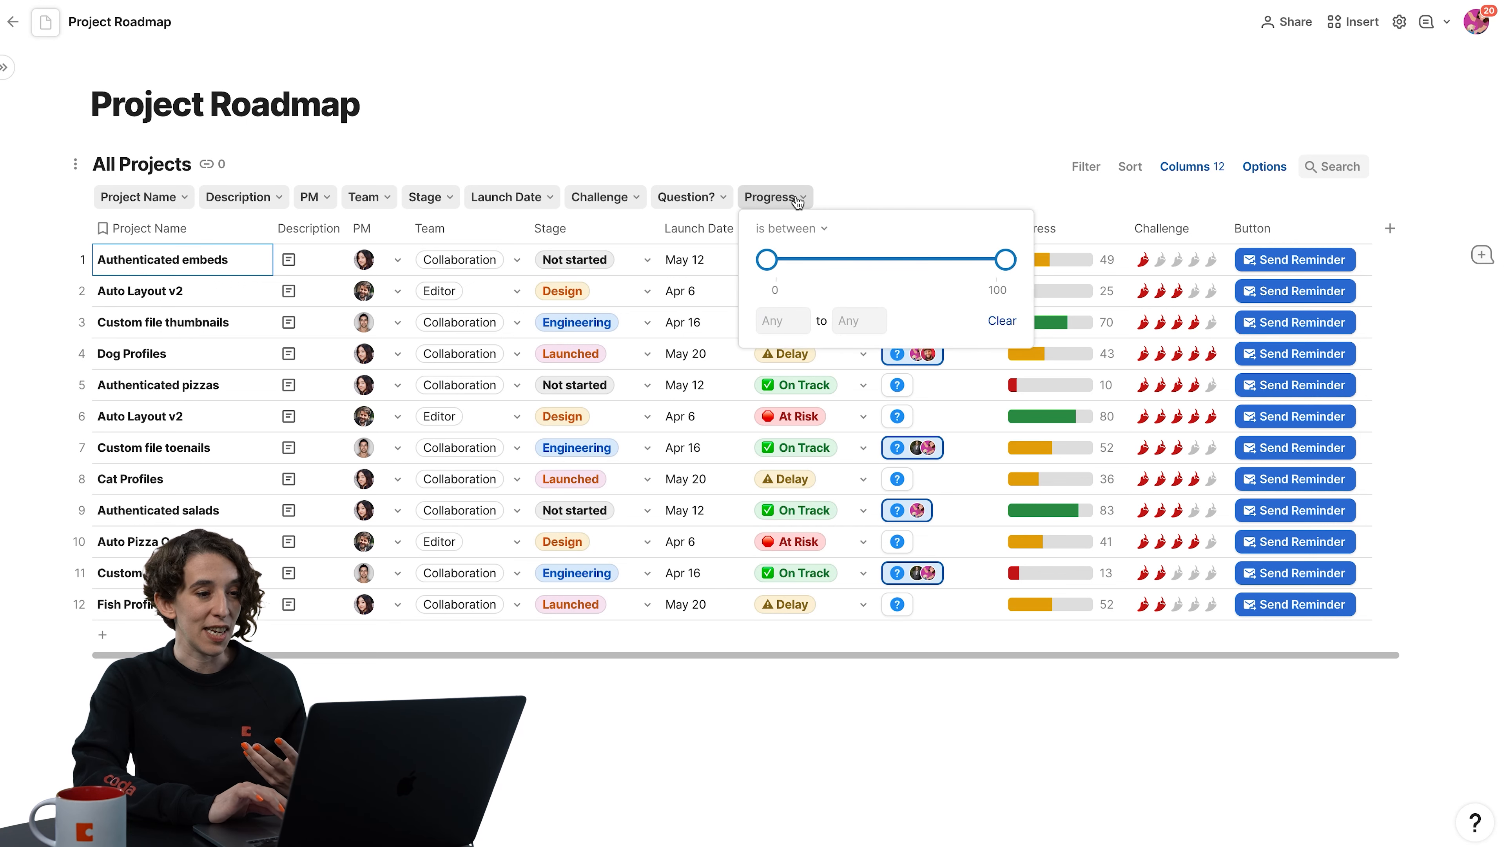
pyautogui.moveTo(1006, 260); pyautogui.dragTo(895, 265)
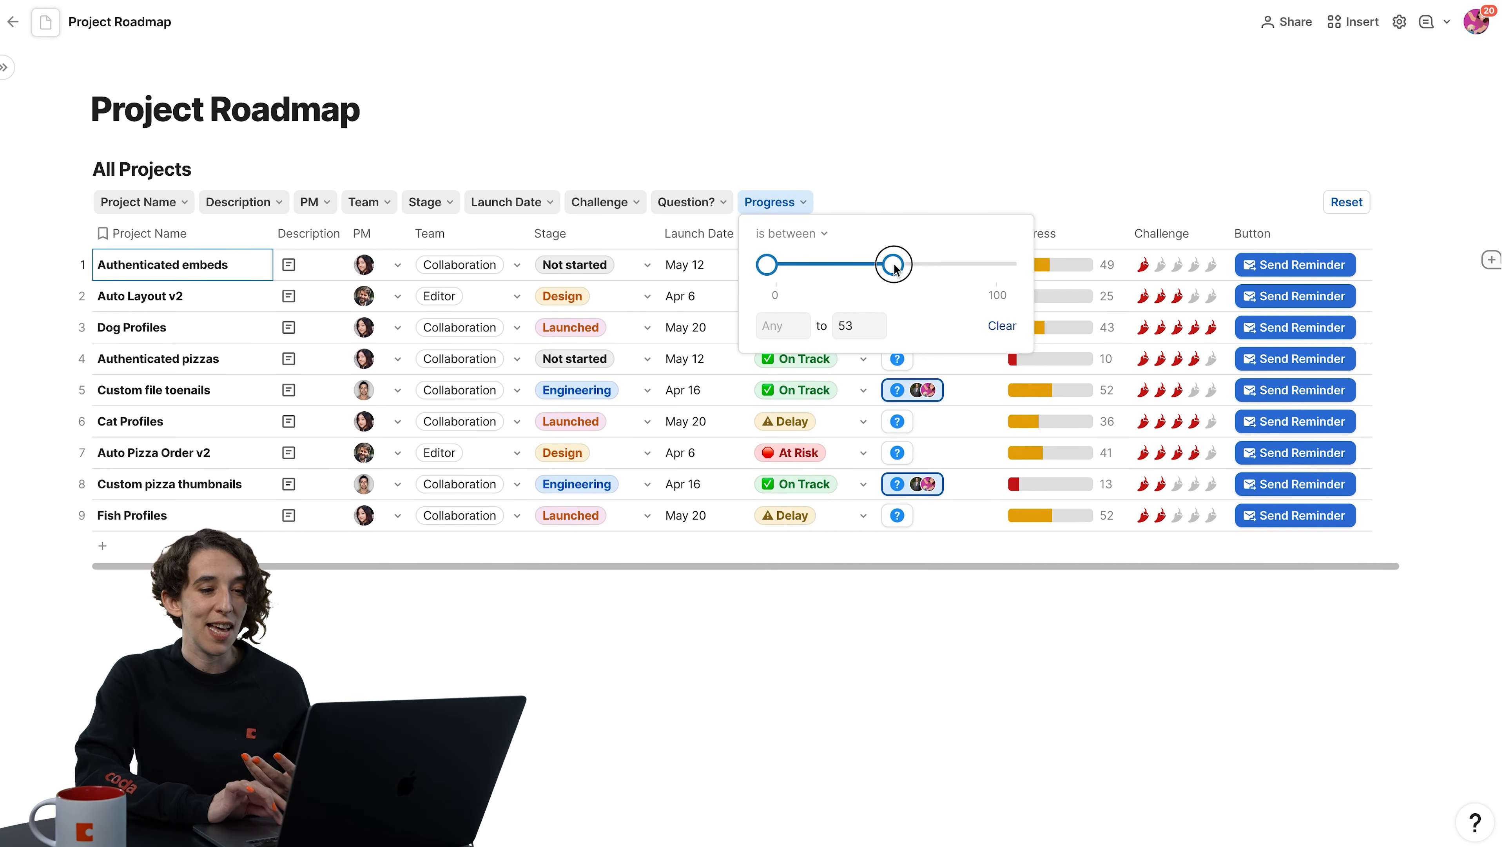
pyautogui.click(626, 204)
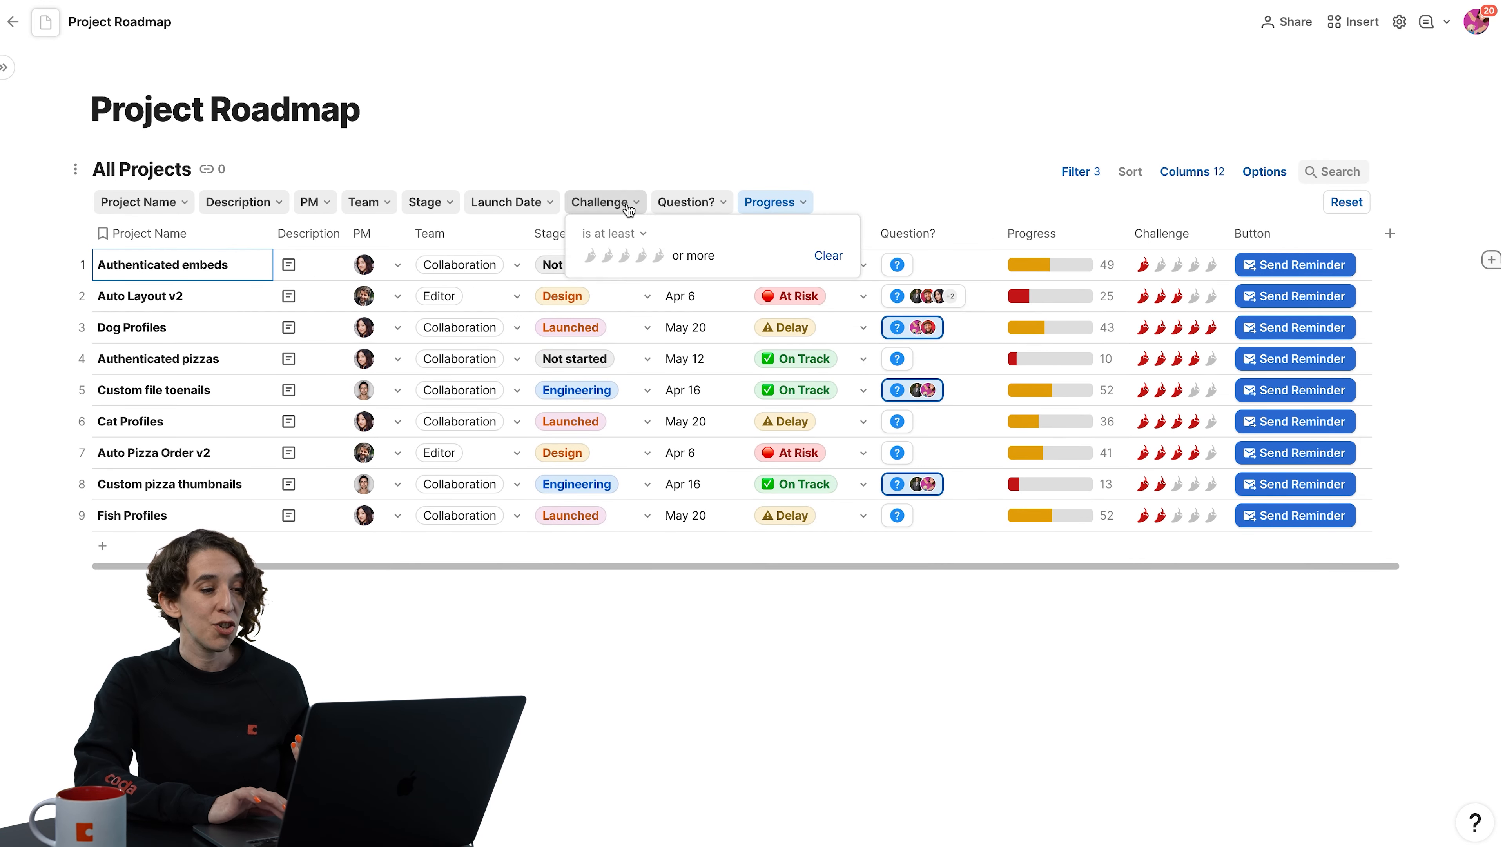
pyautogui.click(624, 255)
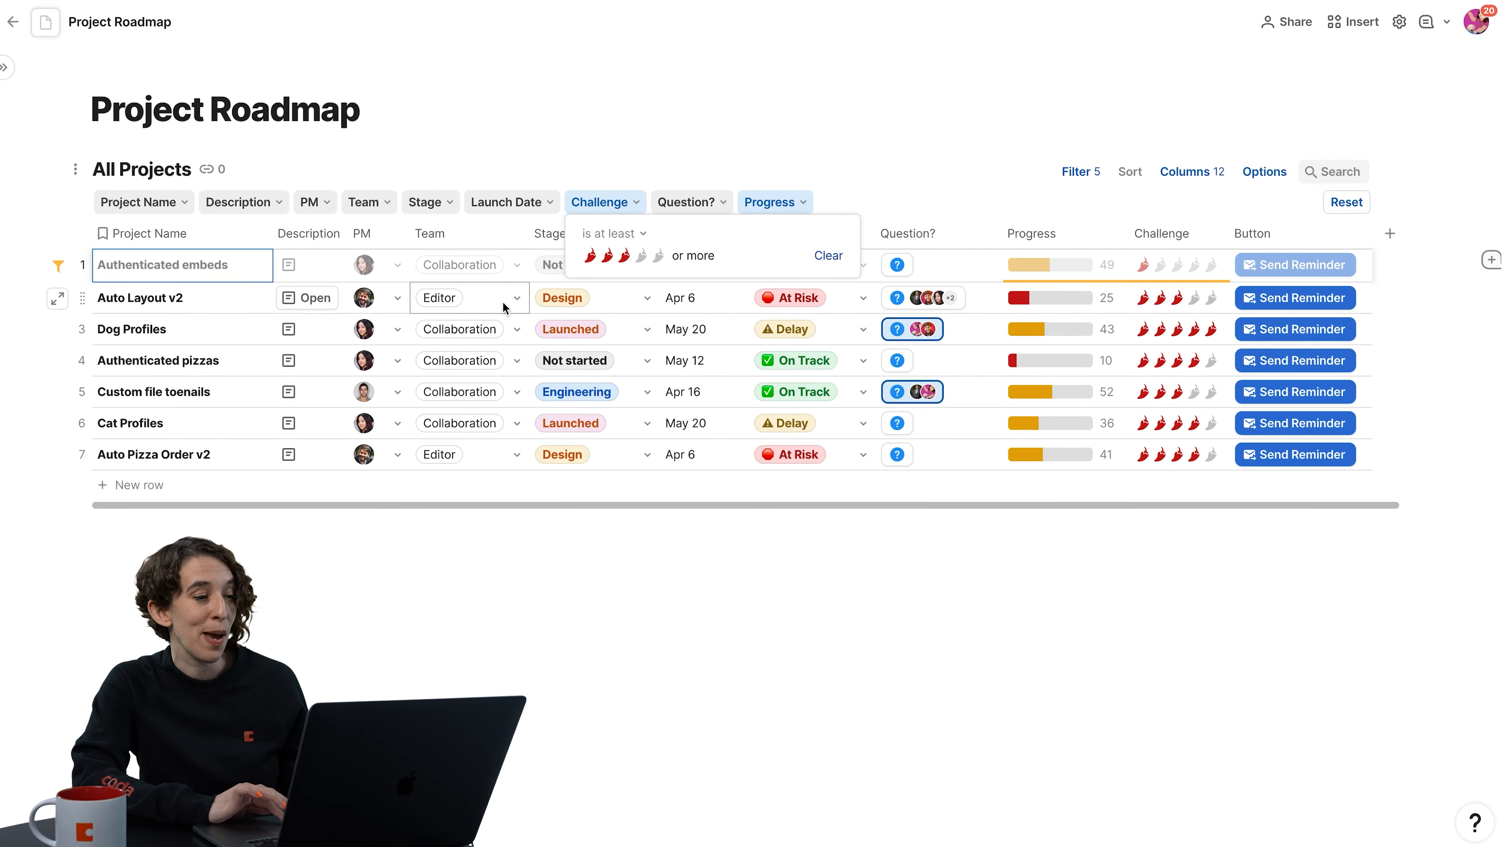
pyautogui.click(502, 307)
# - Filter All Projects by the Not started stage as well, and reset all of the filter bar's filters
pyautogui.click(428, 202)
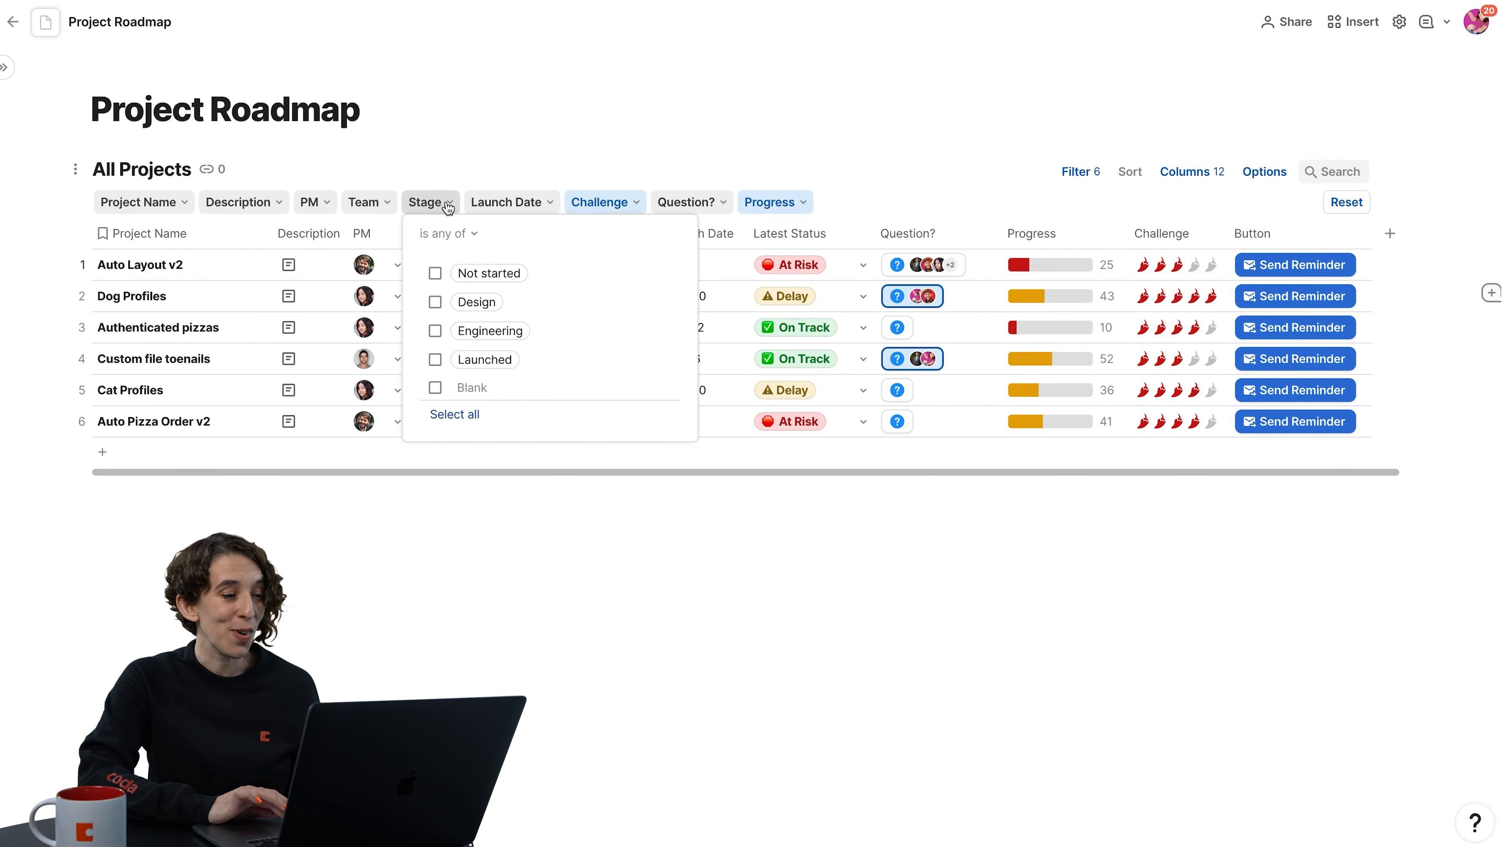
pyautogui.click(437, 272)
pyautogui.click(251, 290)
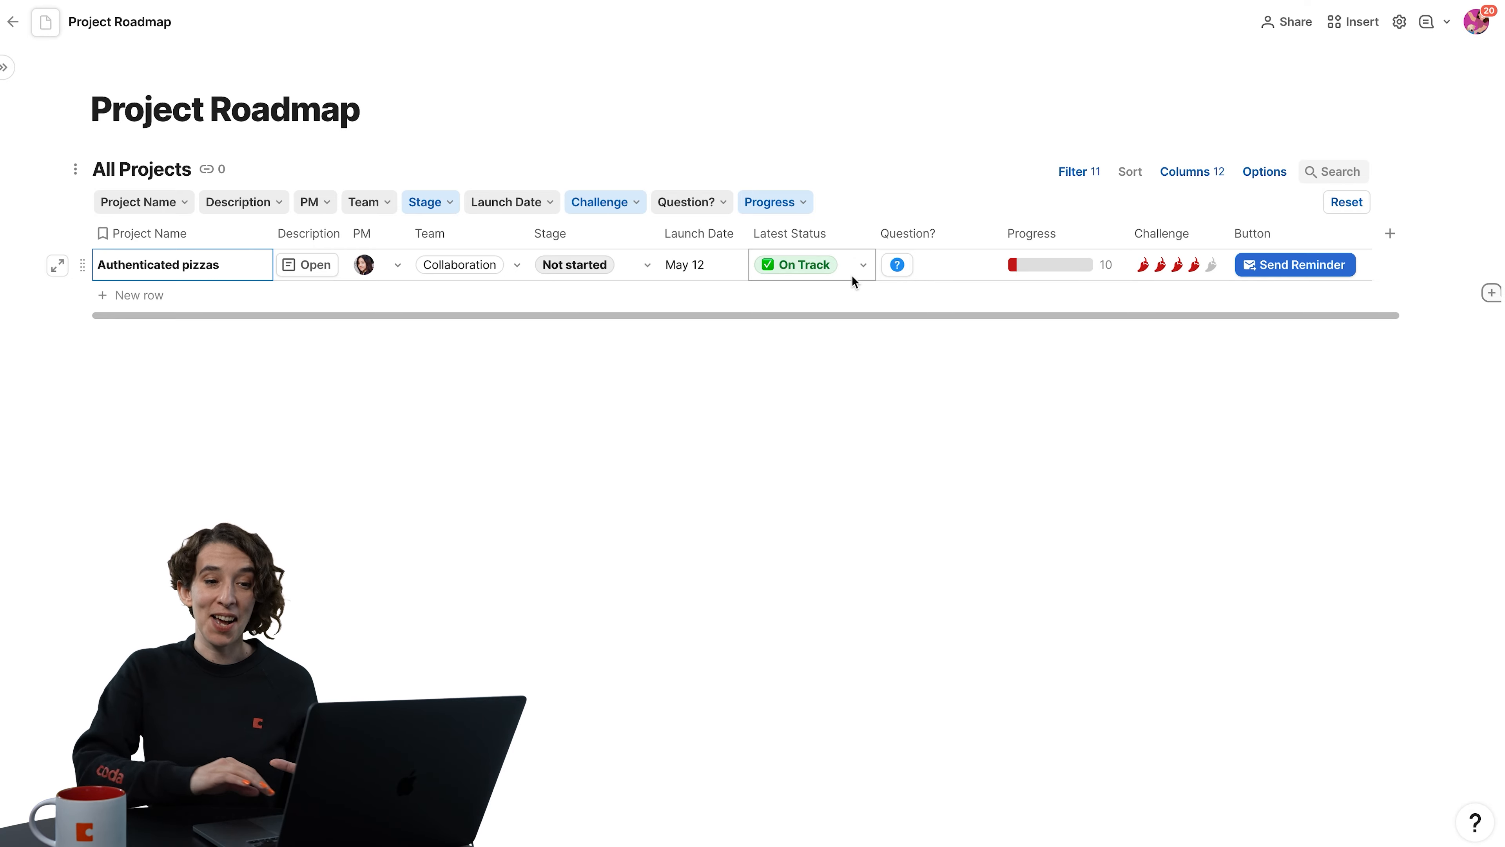
pyautogui.click(1345, 204)
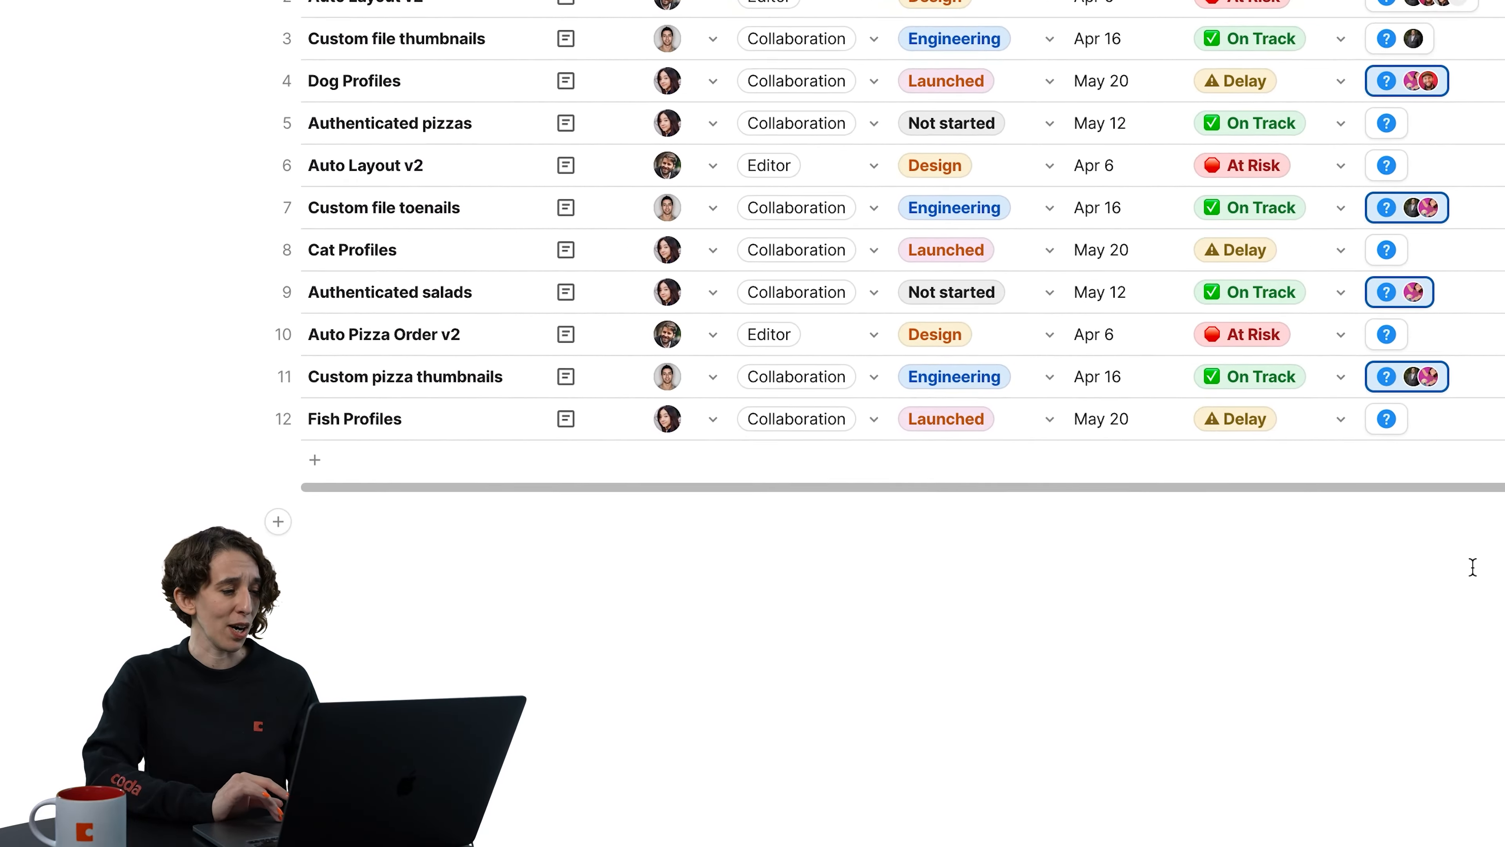
# - Insert a table view connected to All Projects below the existing table and title it At Risk Projects
pyautogui.click(1020, 698)
pyautogui.write('/tab')
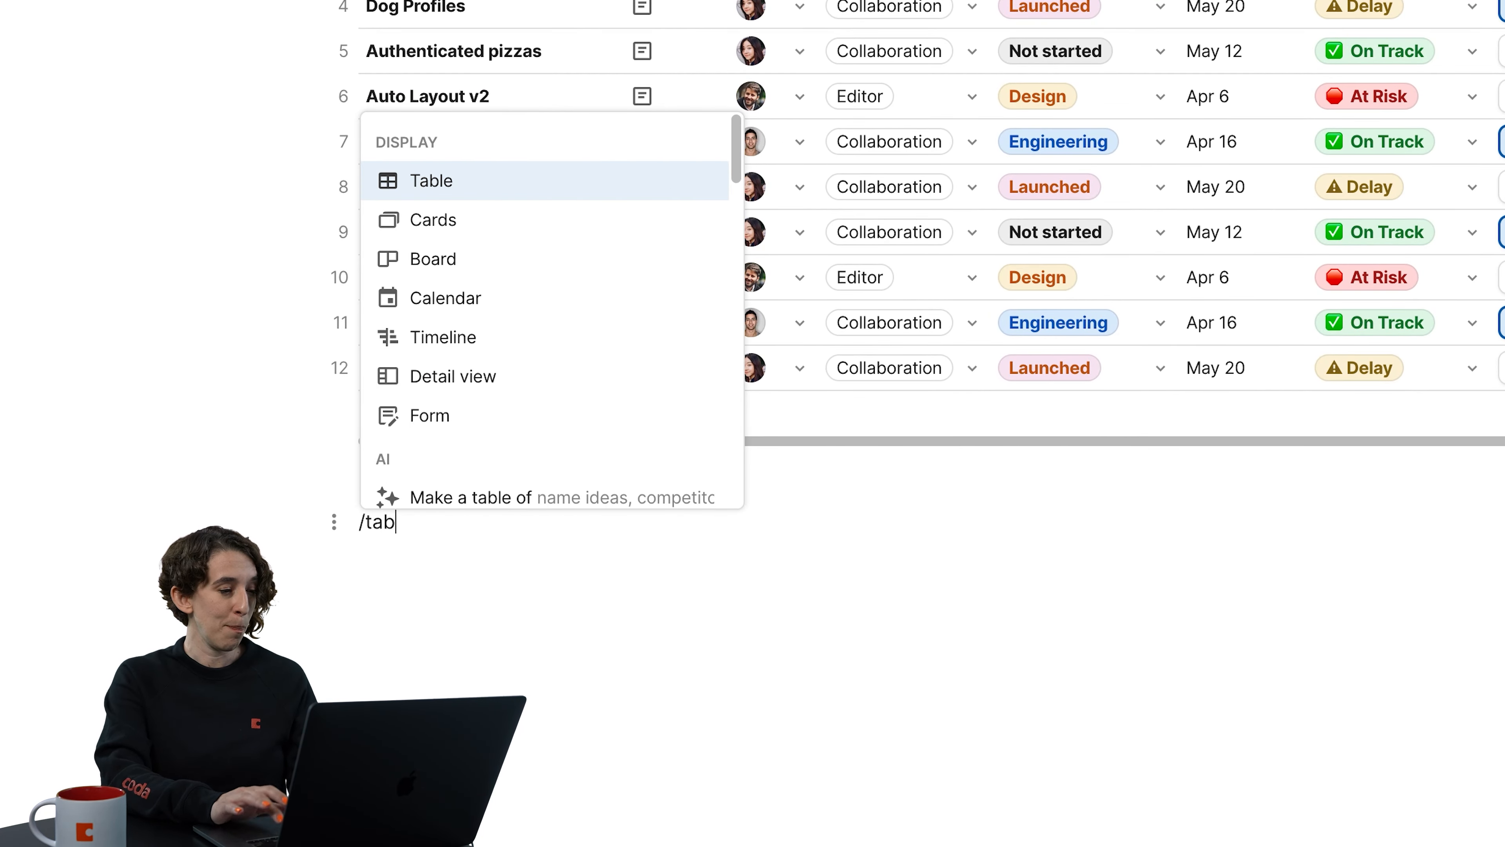
pyautogui.press('Return')
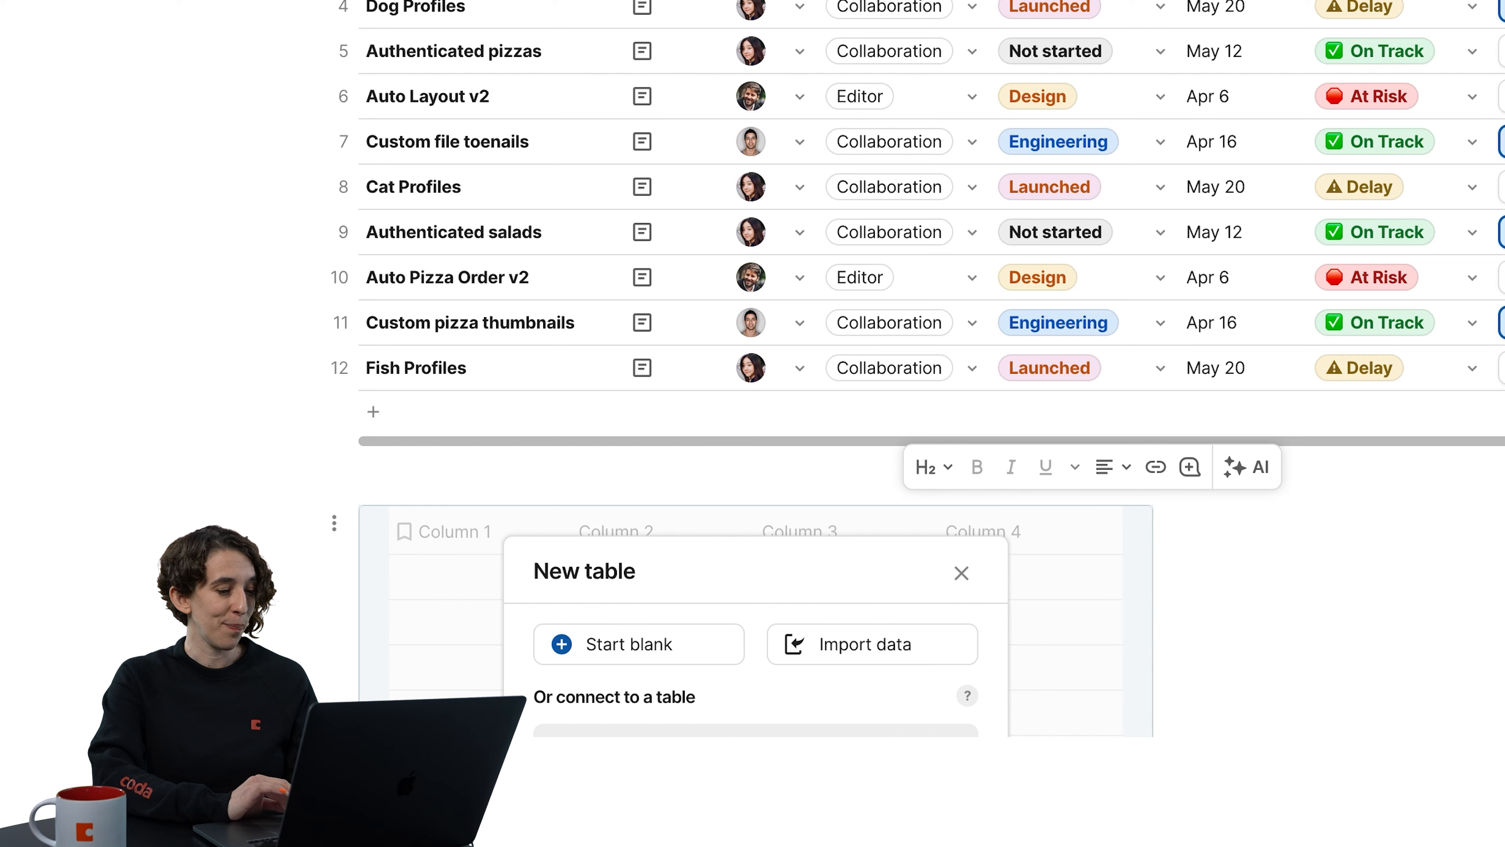
pyautogui.scroll(-10, 1086, 274)
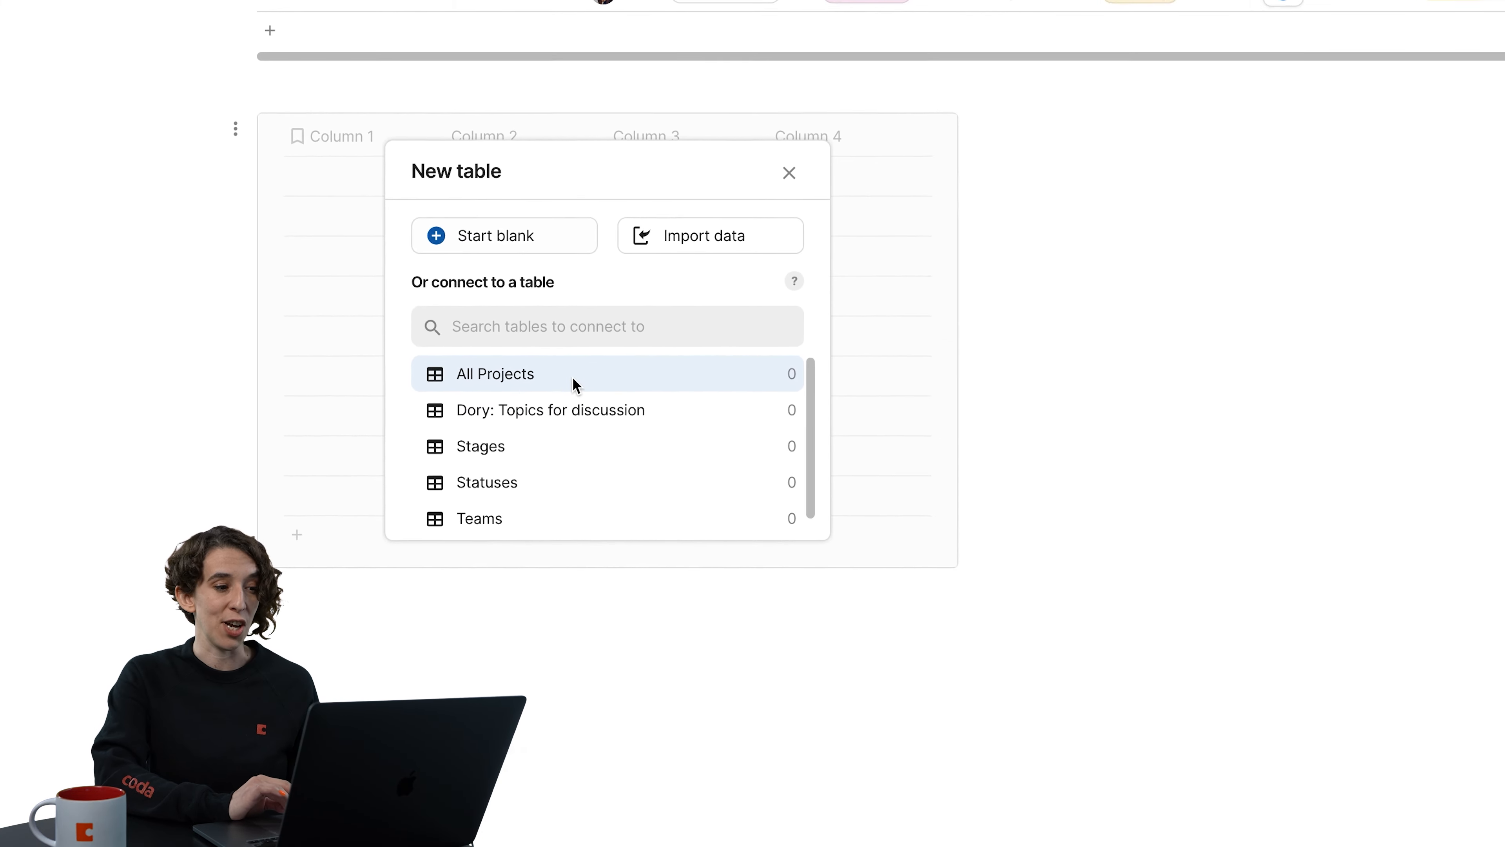
pyautogui.click(719, 287)
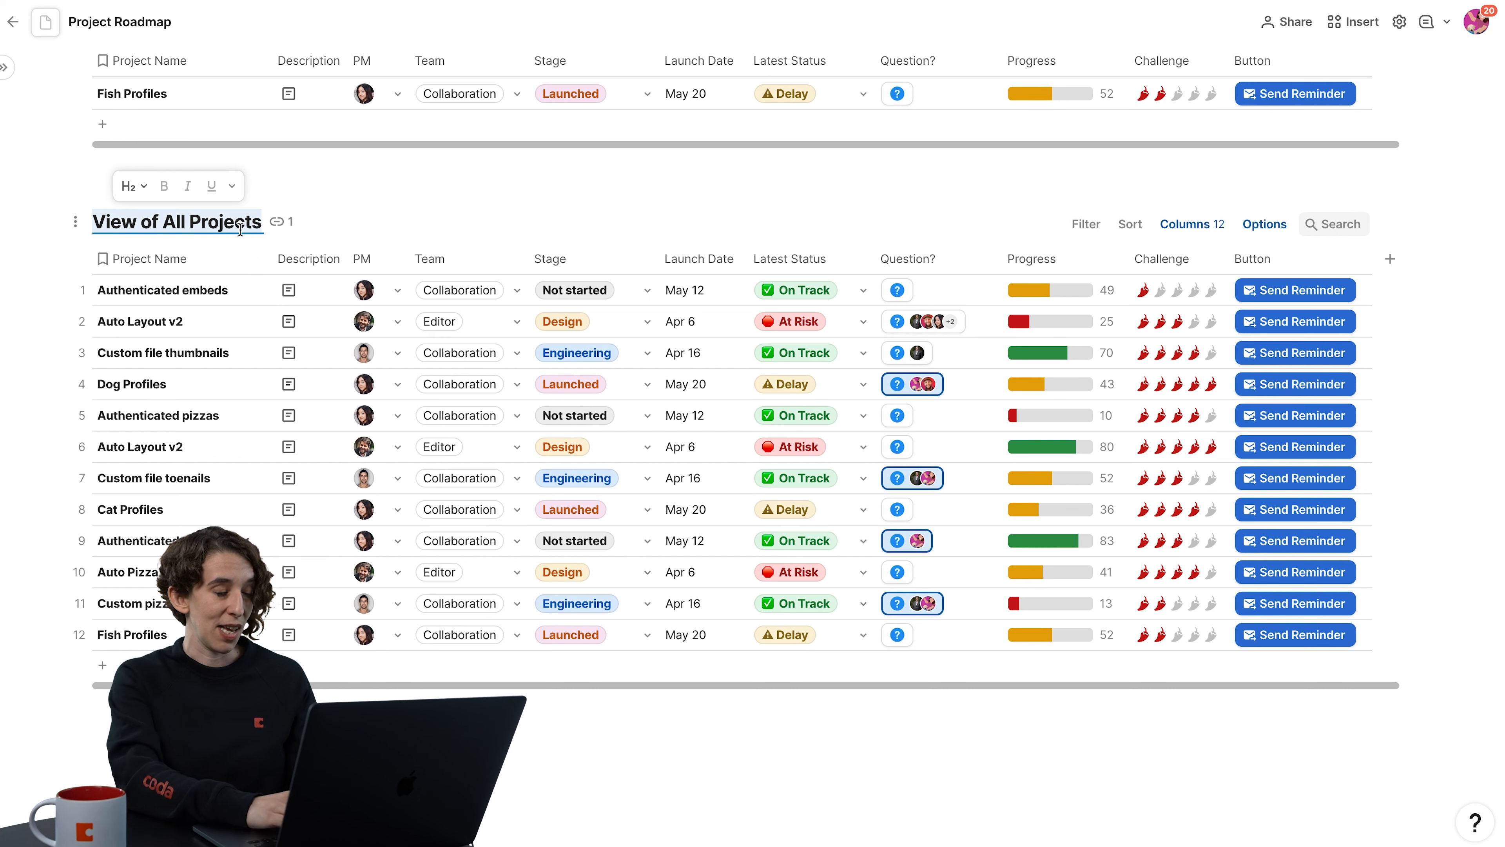
pyautogui.write('At Risk Projects')
pyautogui.click(225, 353)
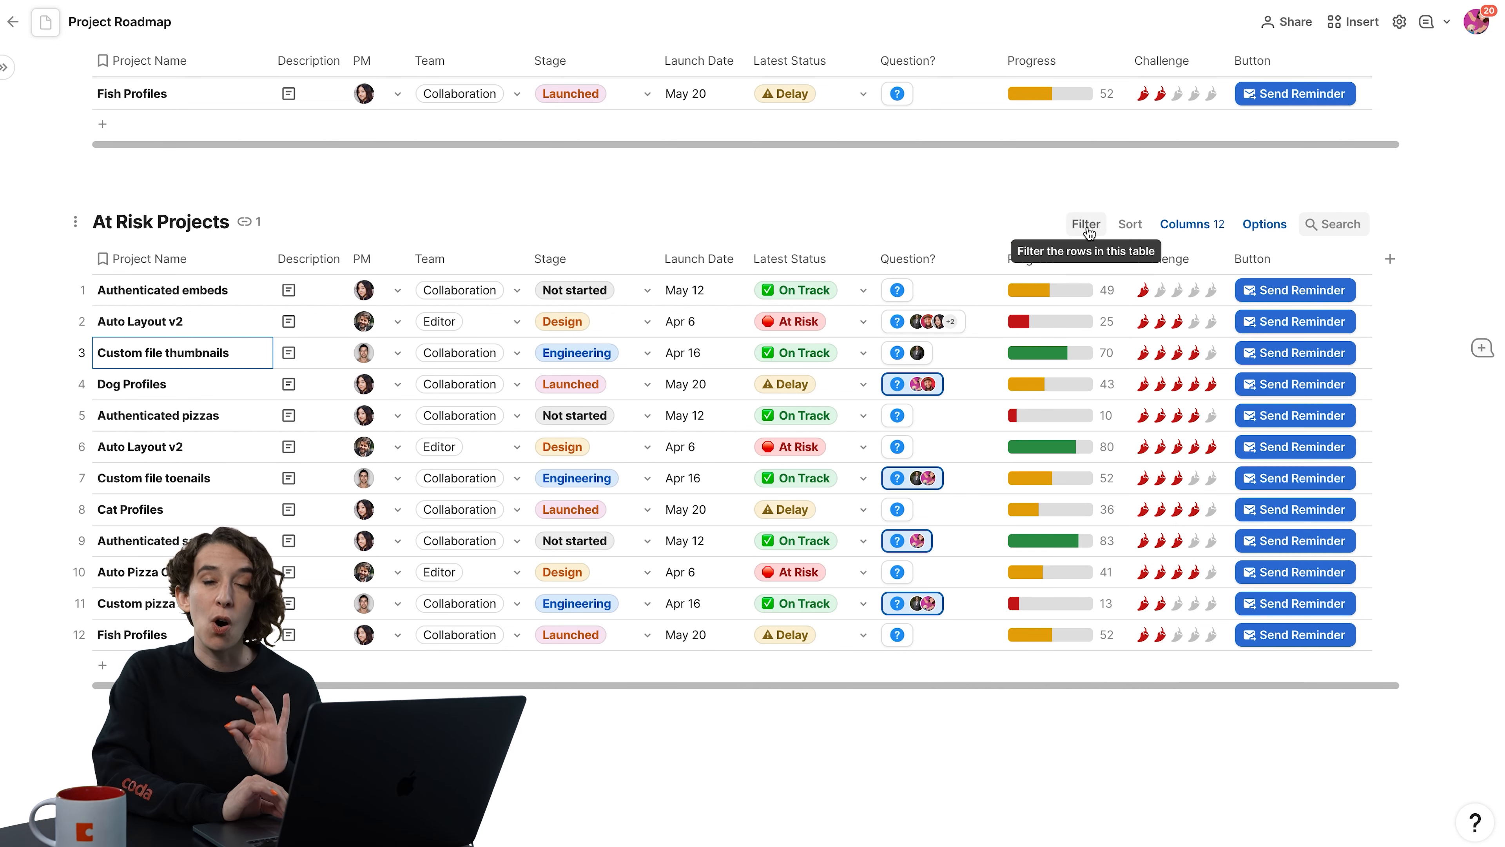
# - Filter the At Risk Projects view to rows whose Latest Status is At Risk
pyautogui.click(1087, 229)
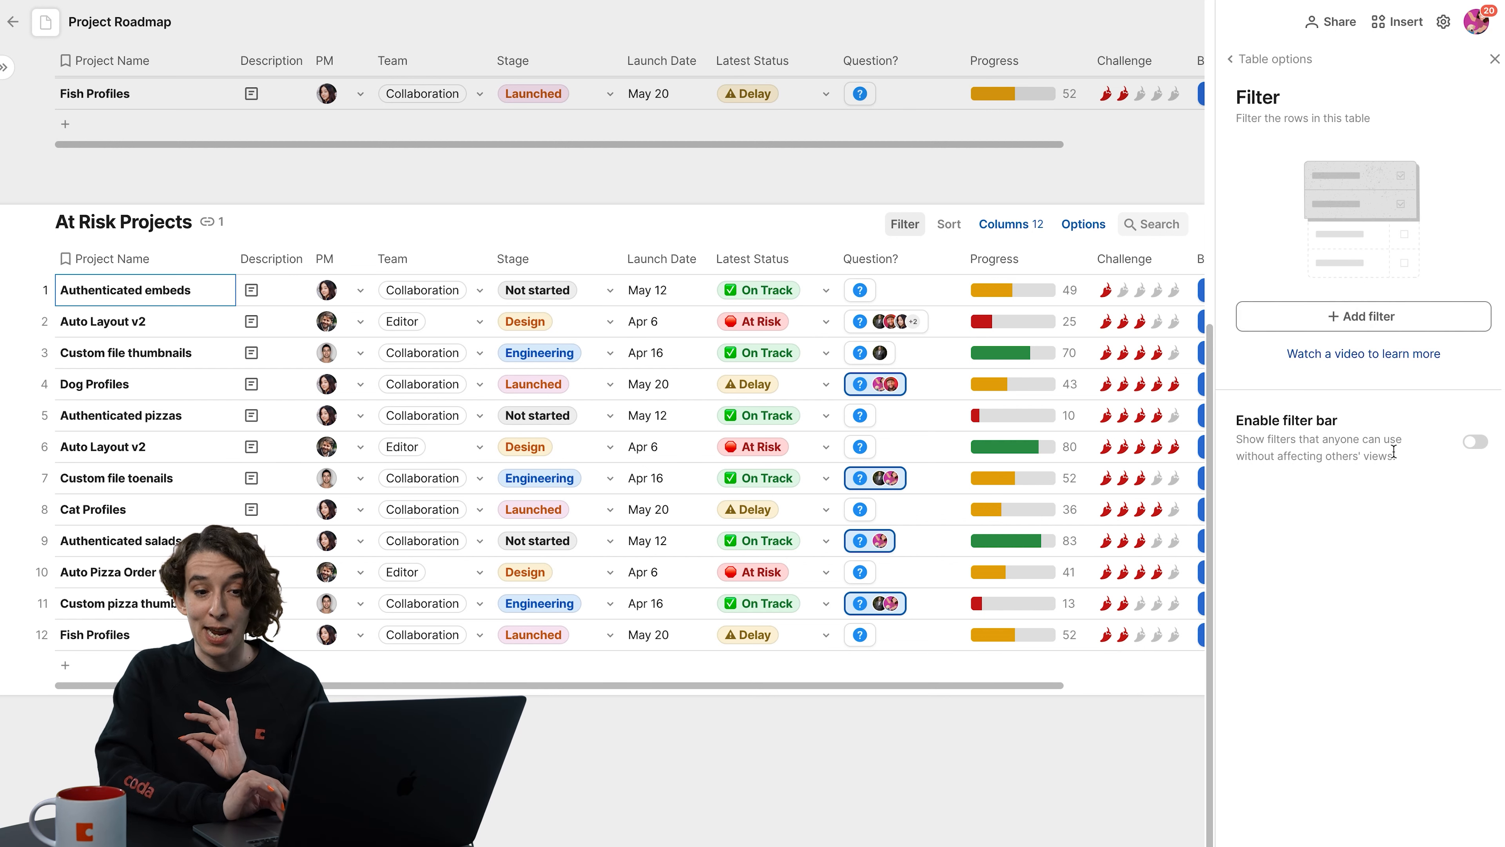
pyautogui.click(1385, 316)
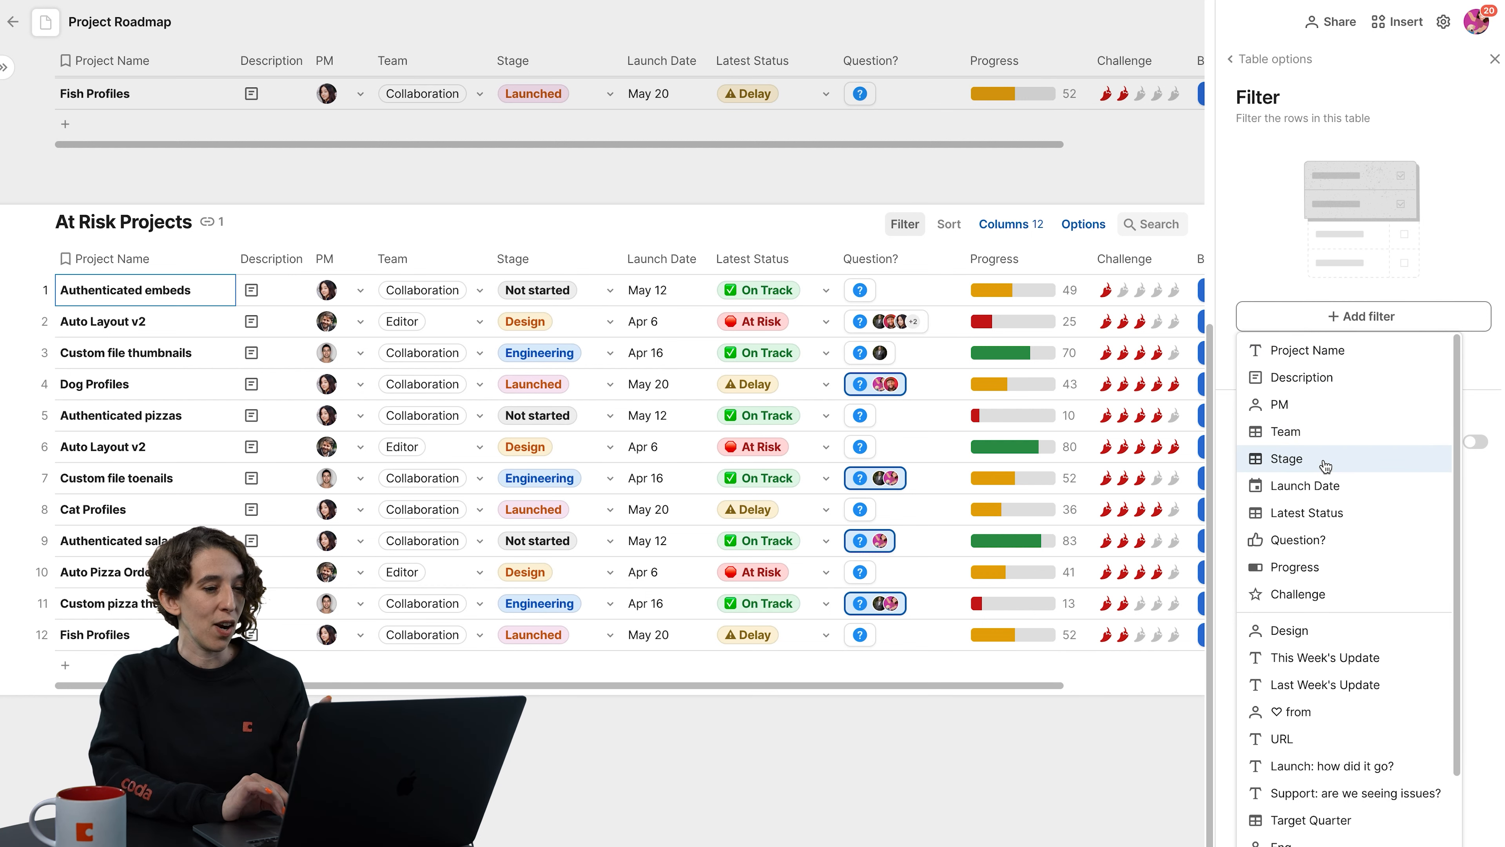
pyautogui.click(1325, 514)
pyautogui.click(1251, 276)
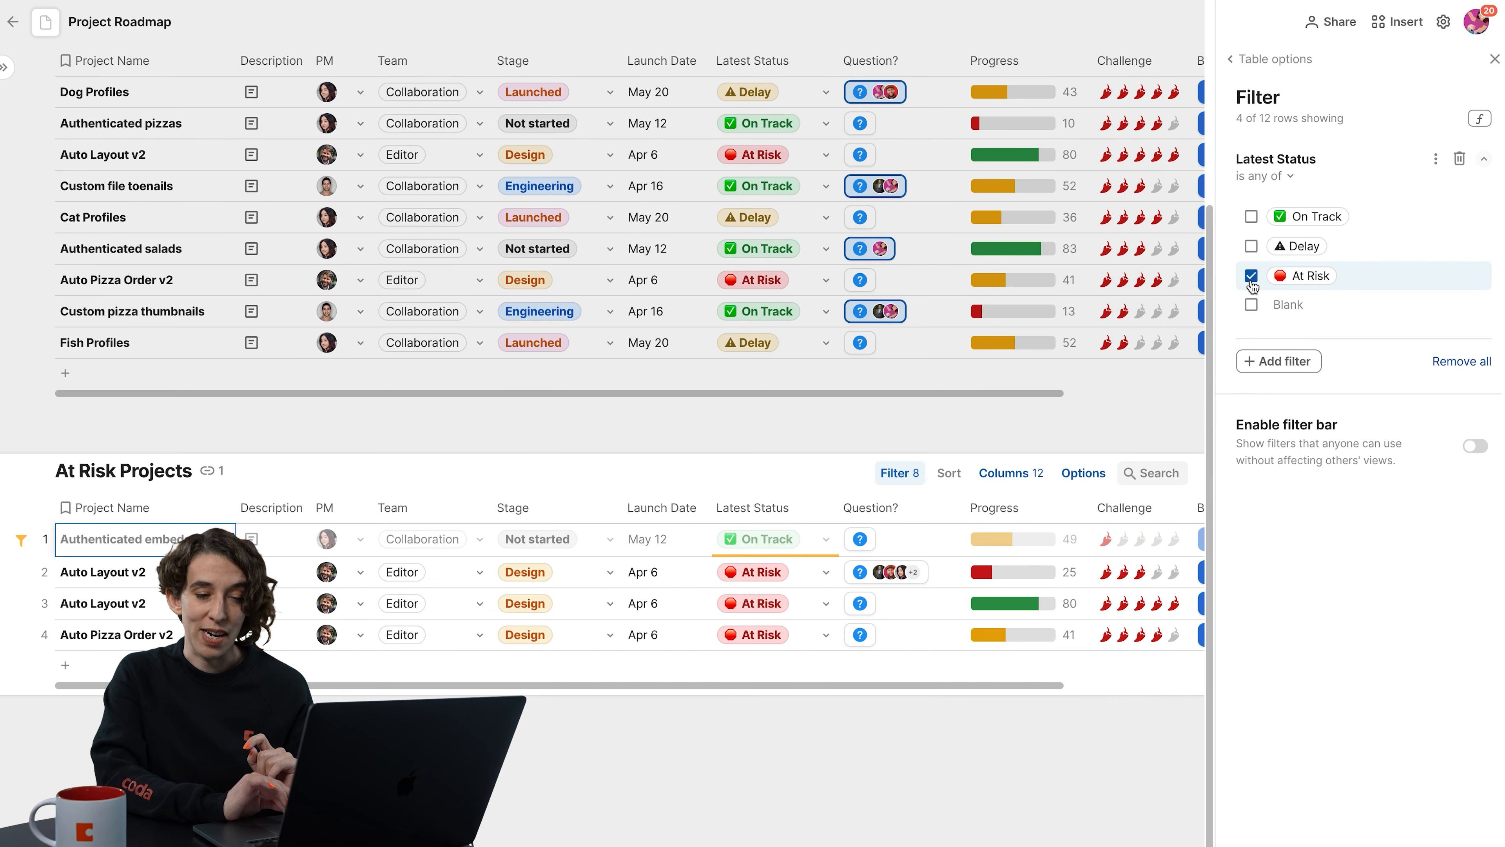
pyautogui.click(1492, 62)
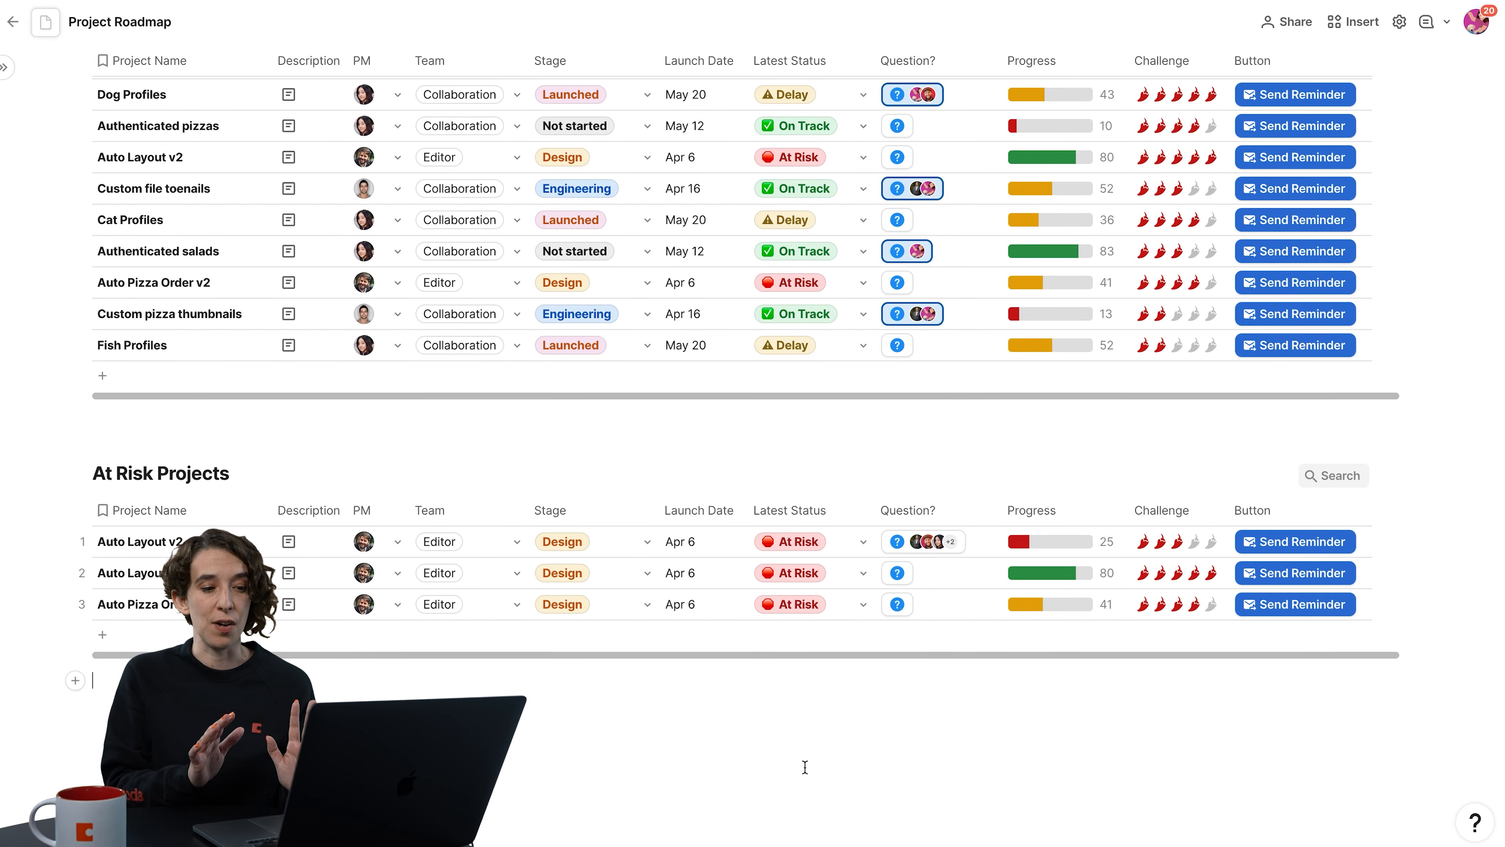
# - Hide the Launch Date, Latest Status, Question?, Progress and Challenge columns in the At Risk Projects view
pyautogui.moveTo(1169, 478)
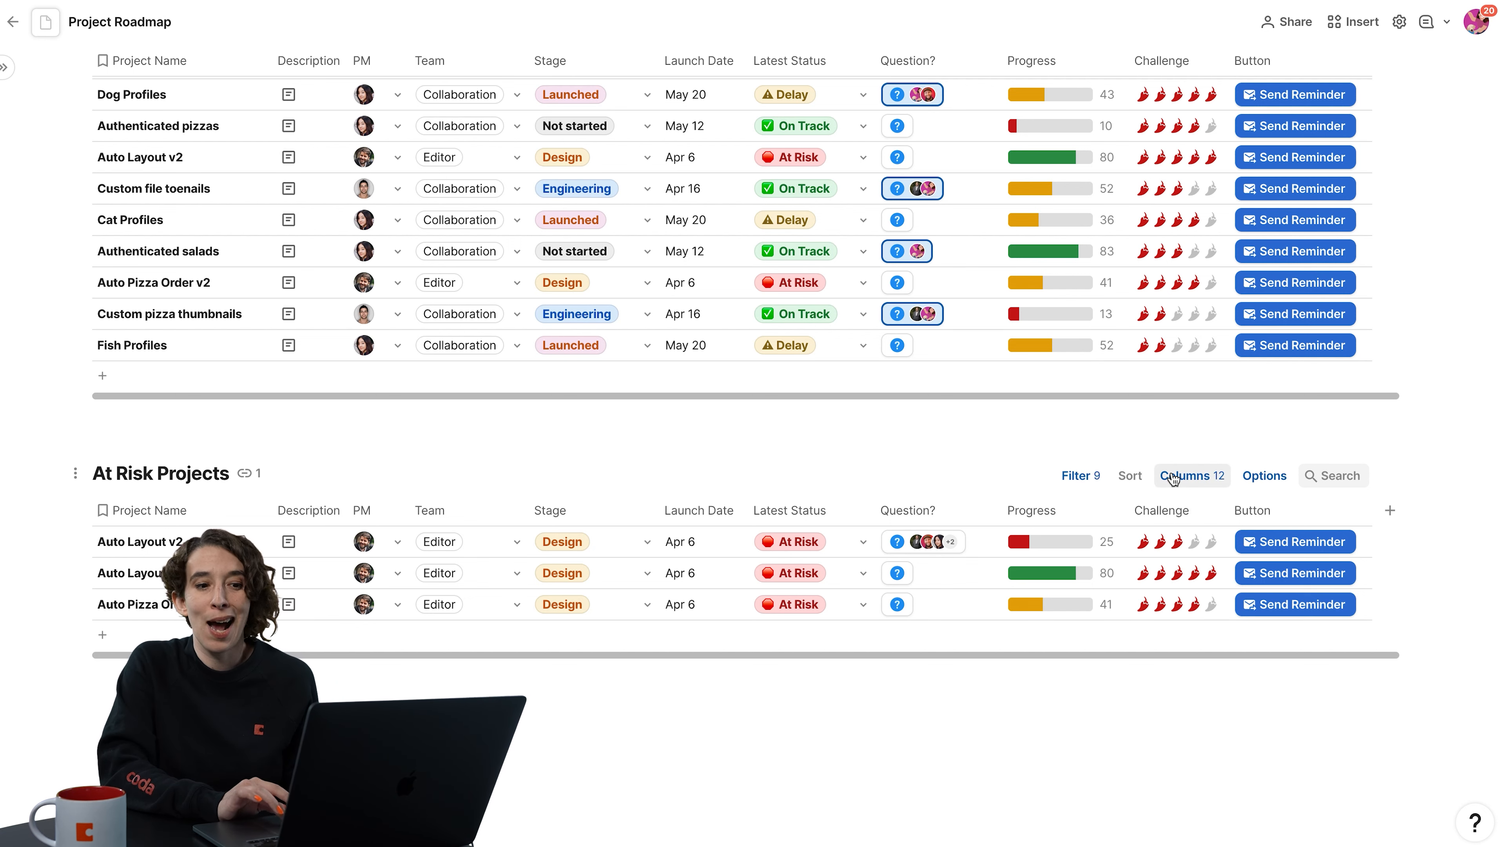
pyautogui.click(1173, 477)
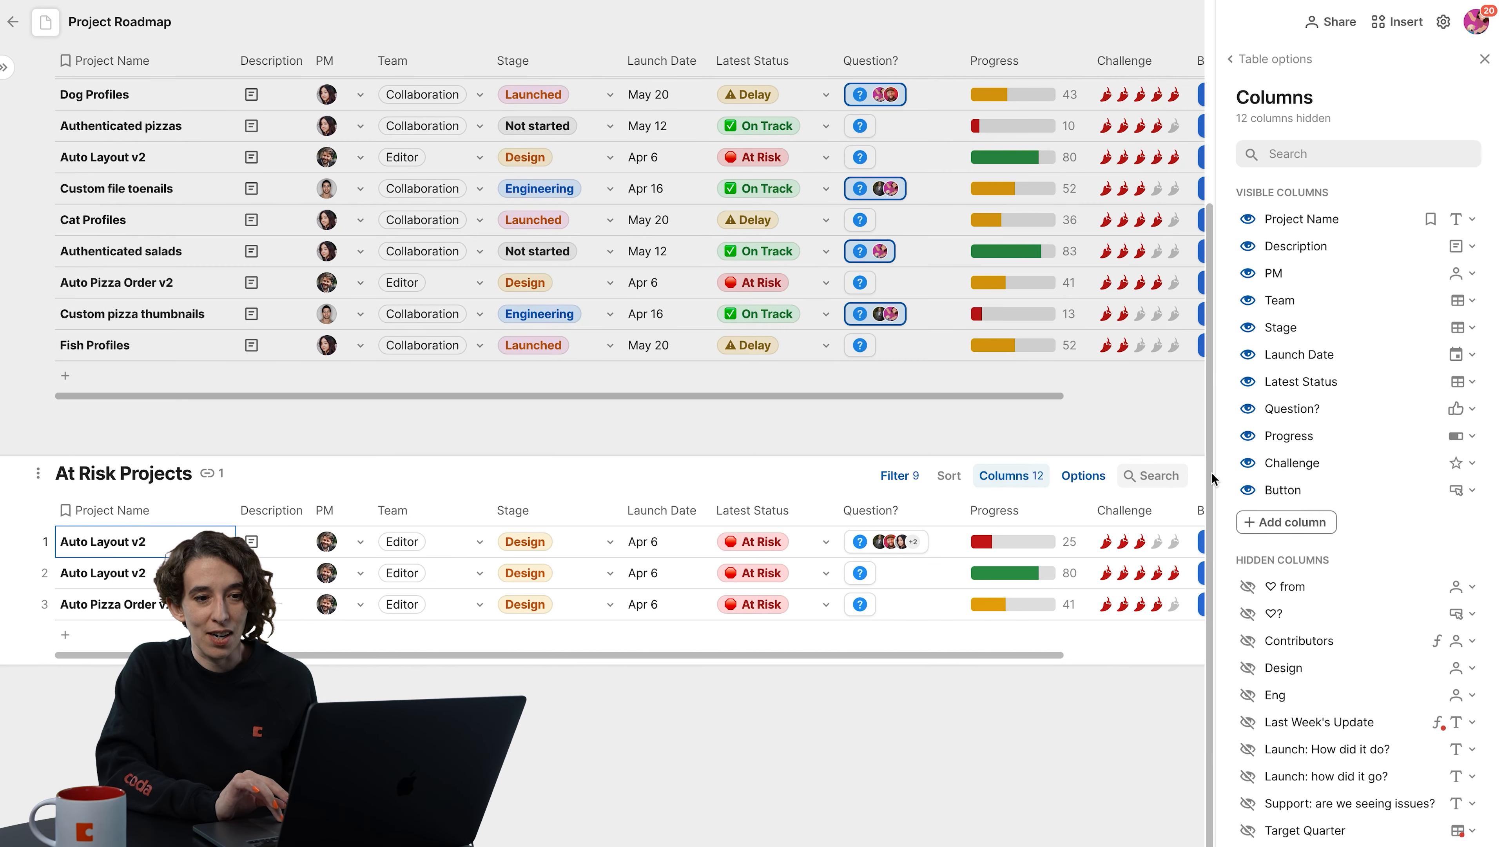
pyautogui.click(1248, 356)
pyautogui.click(1248, 355)
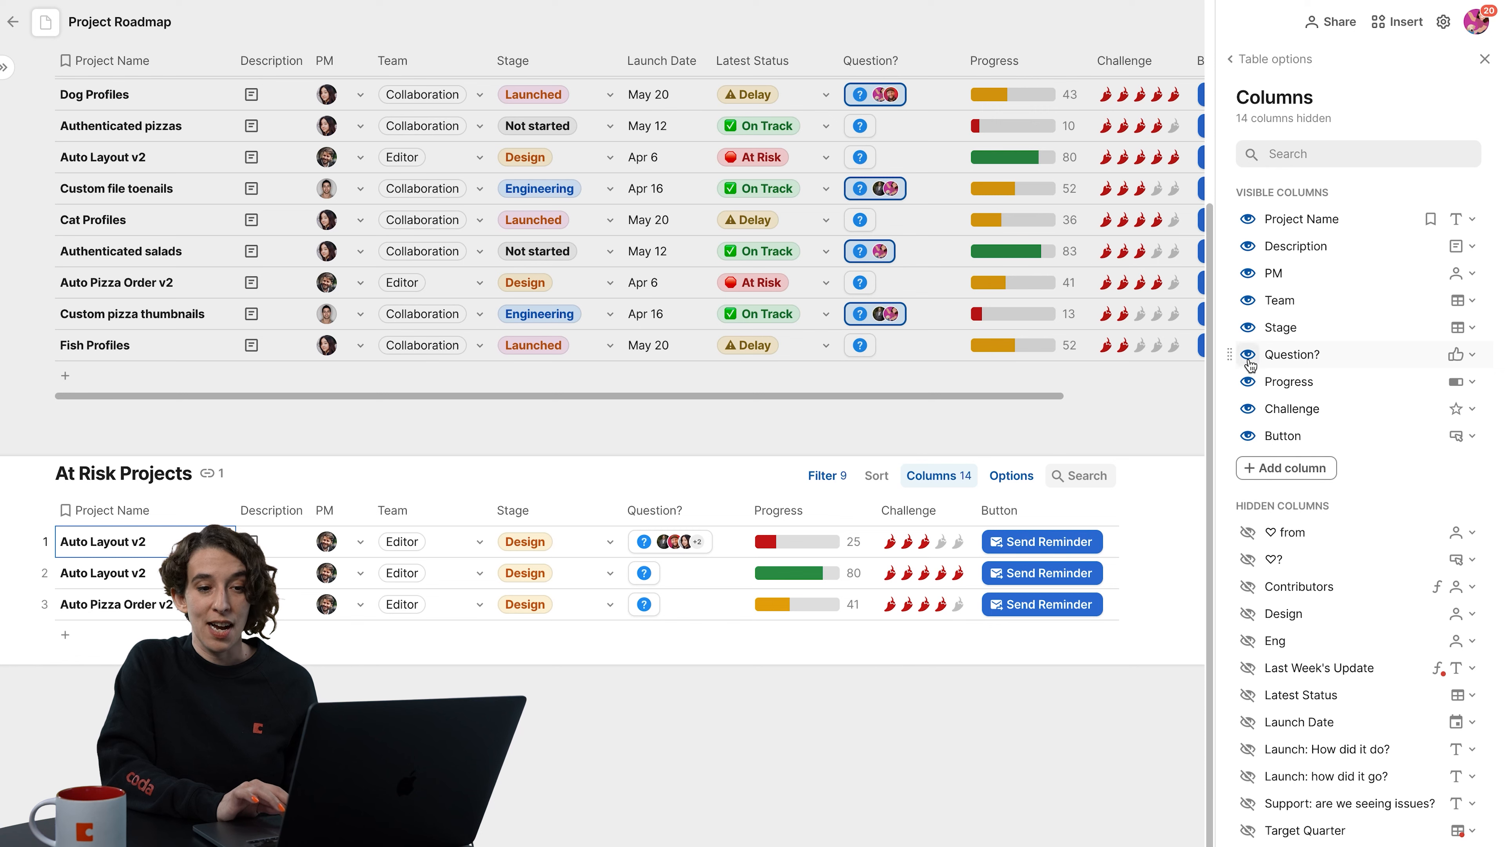
pyautogui.click(1248, 355)
pyautogui.click(1248, 355)
pyautogui.click(1248, 354)
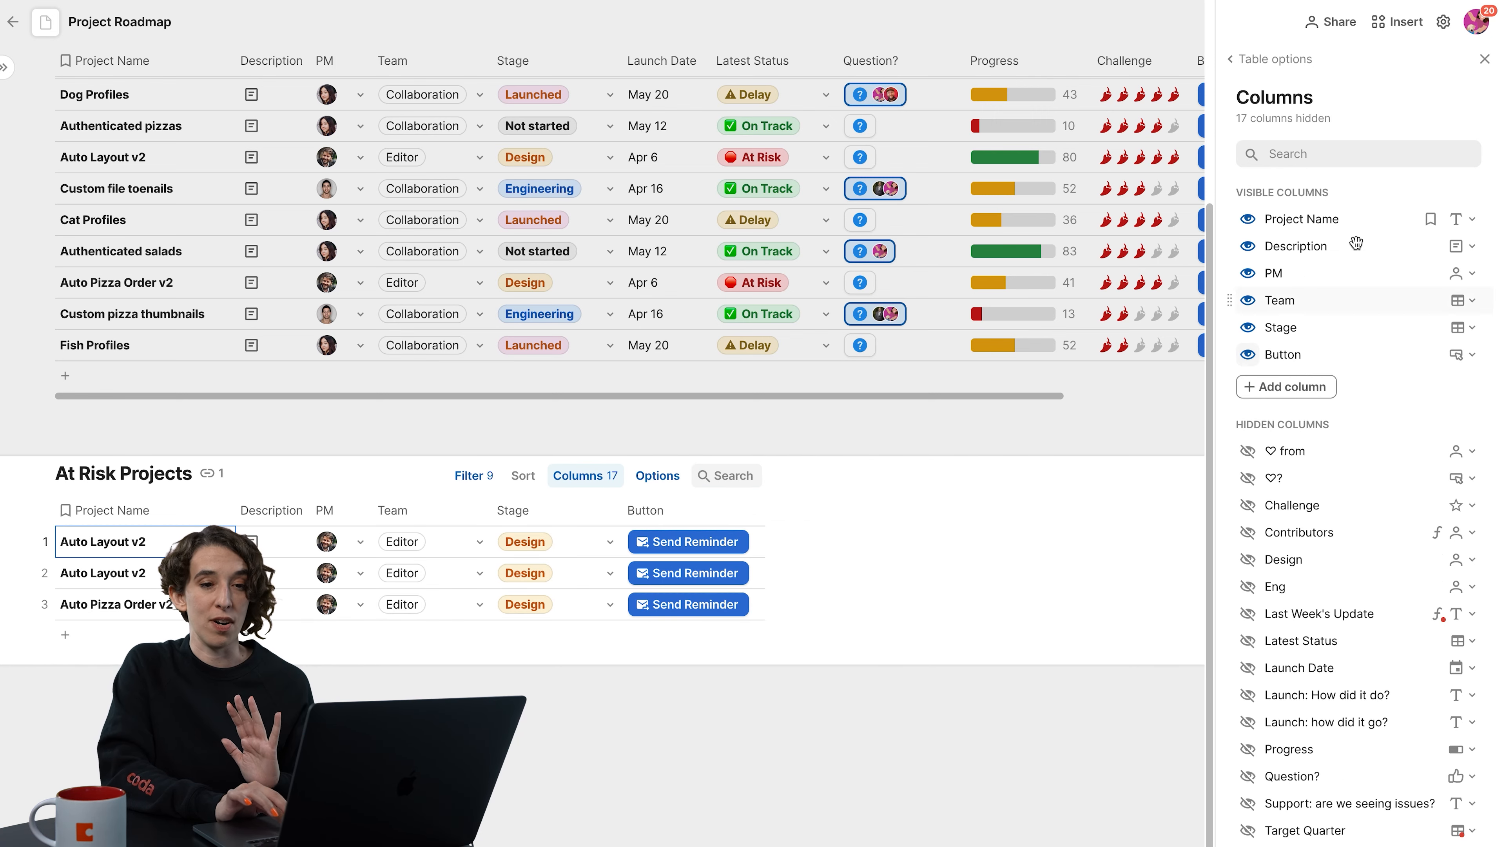
pyautogui.click(1484, 59)
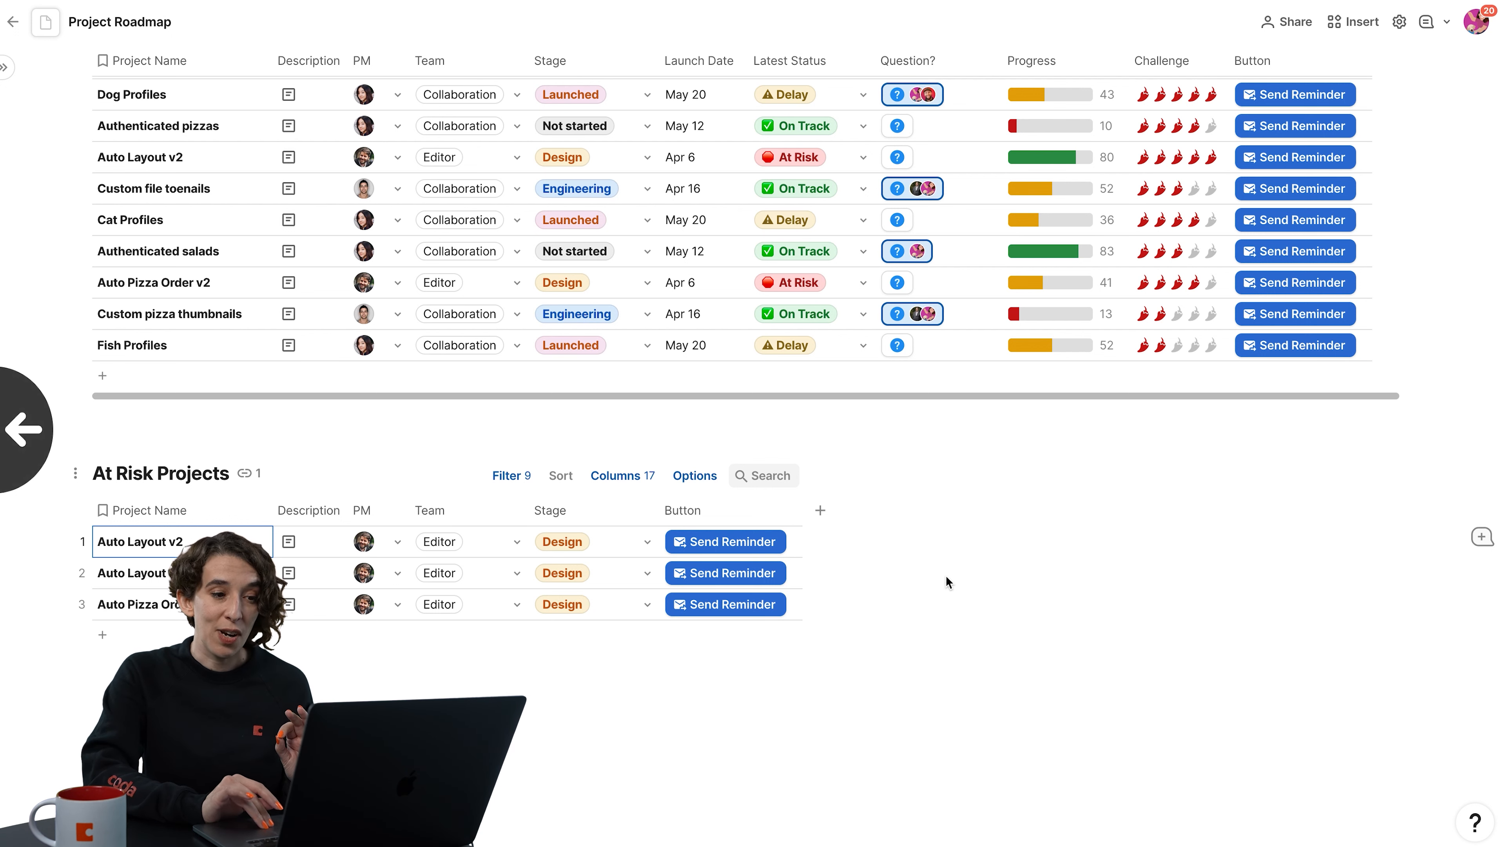
# - Set the Latest Status of Custom pizza thumbnails to At Risk in the All Projects table
pyautogui.click(863, 317)
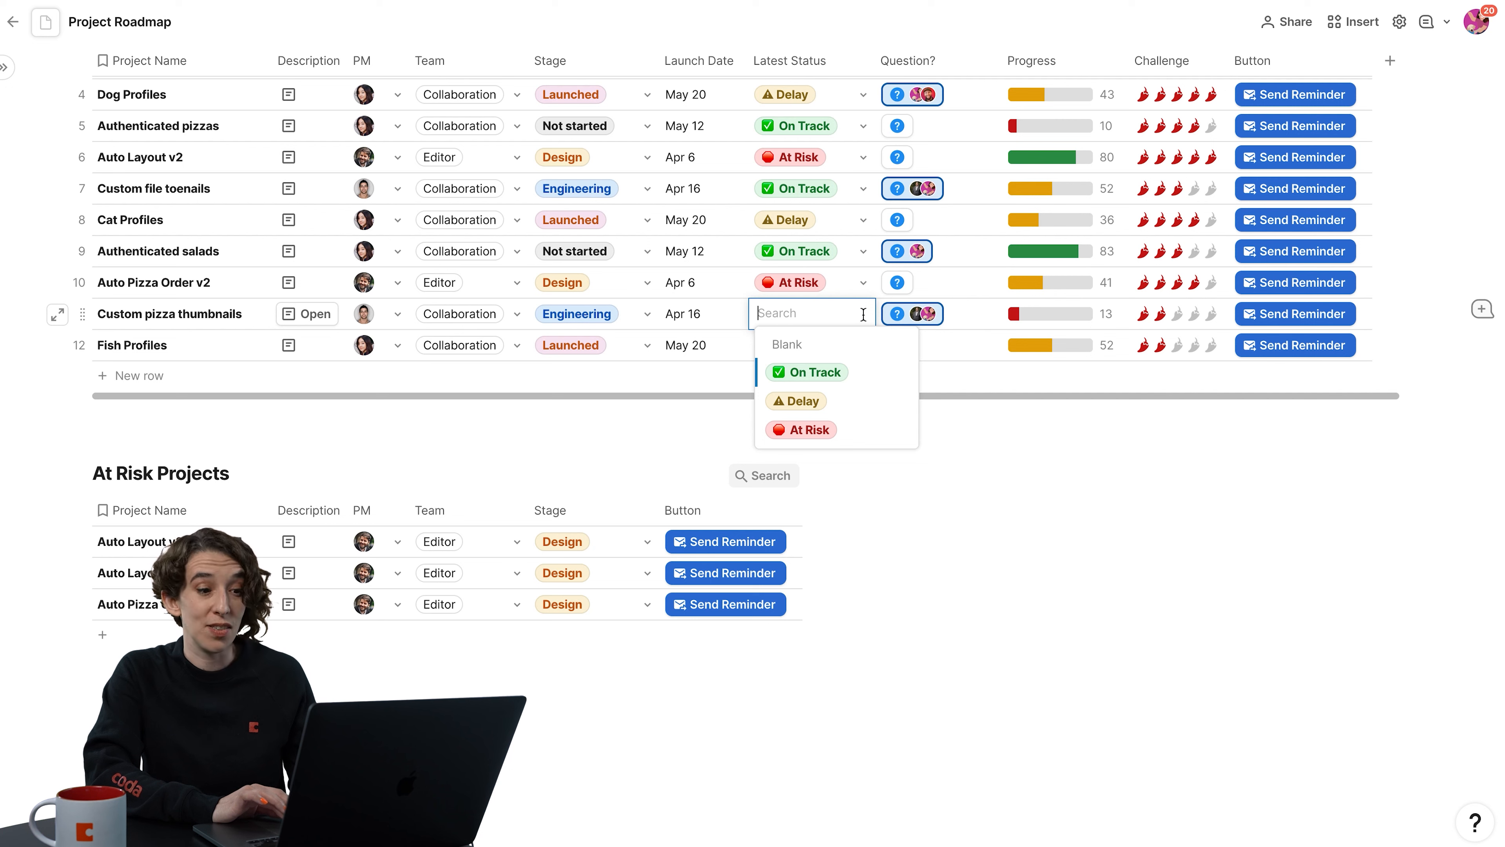
pyautogui.click(859, 429)
pyautogui.scroll(-1, 857, 427)
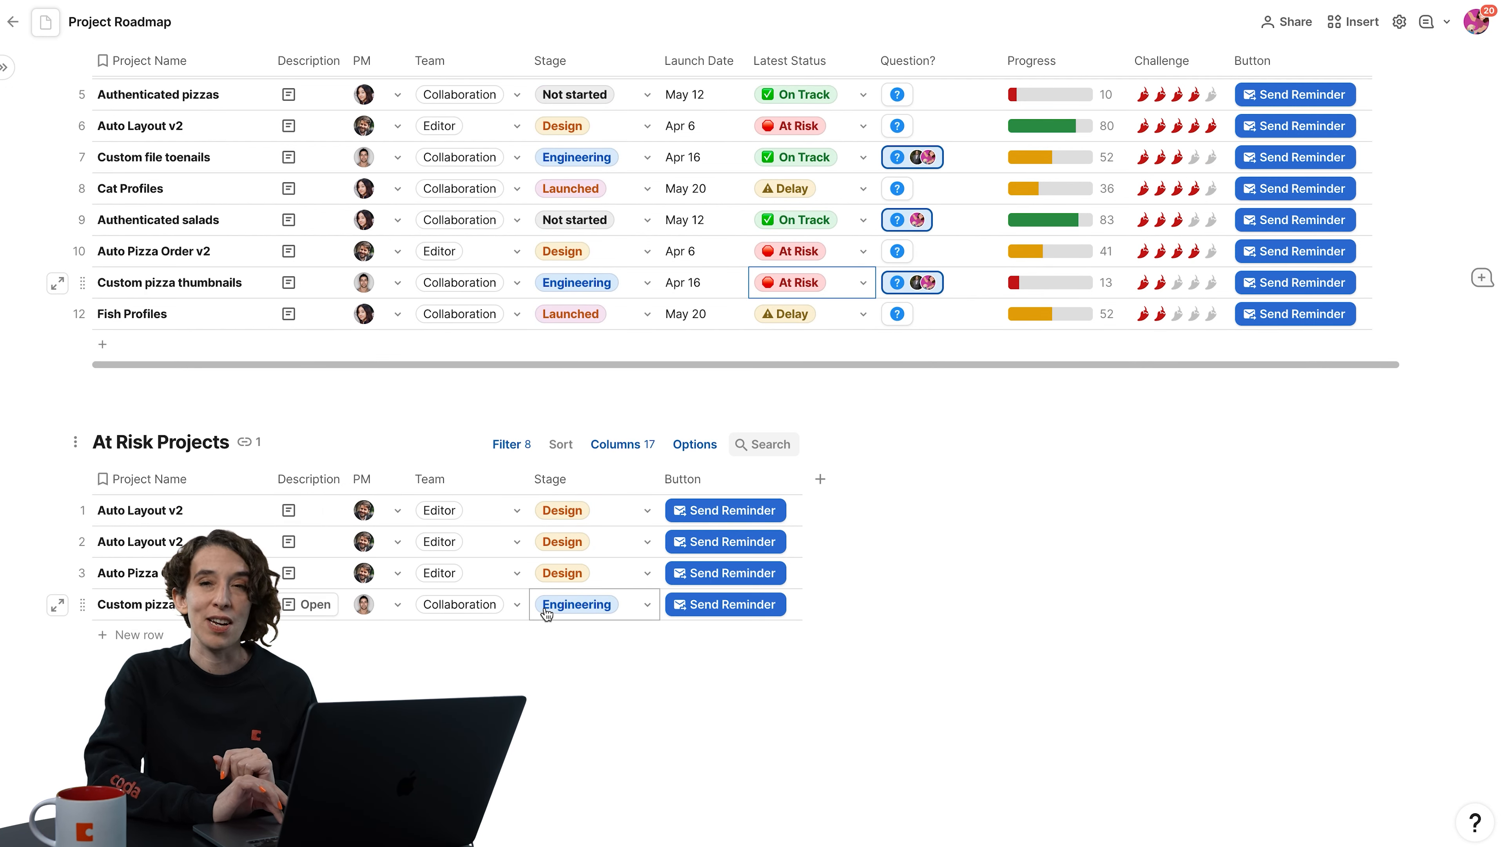
pyautogui.moveTo(546, 614)
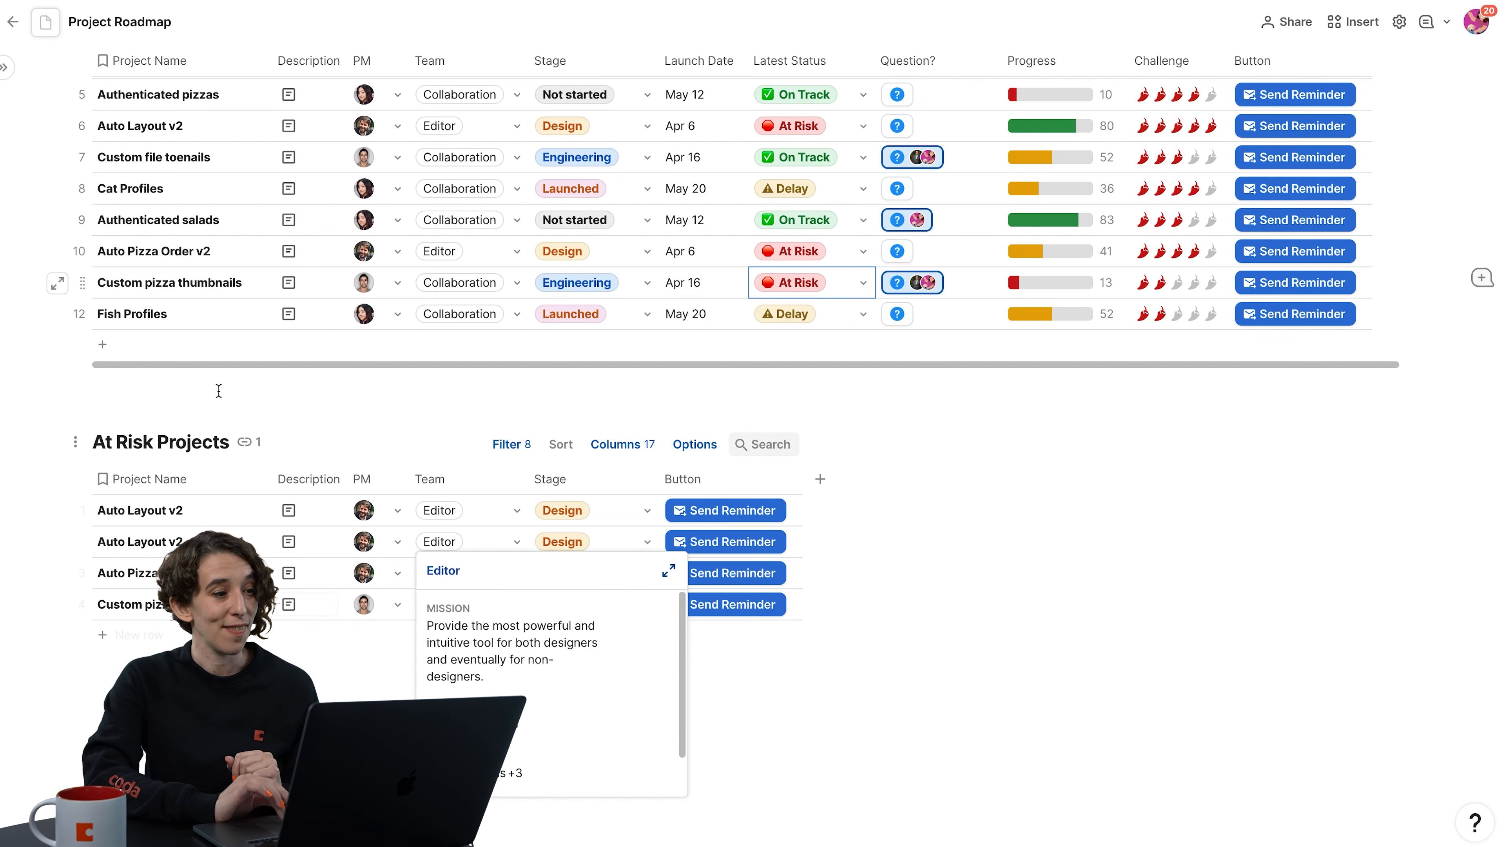
# - Move the At Risk Projects view onto its own page below Statuses in the page list and open that page
pyautogui.click(6, 68)
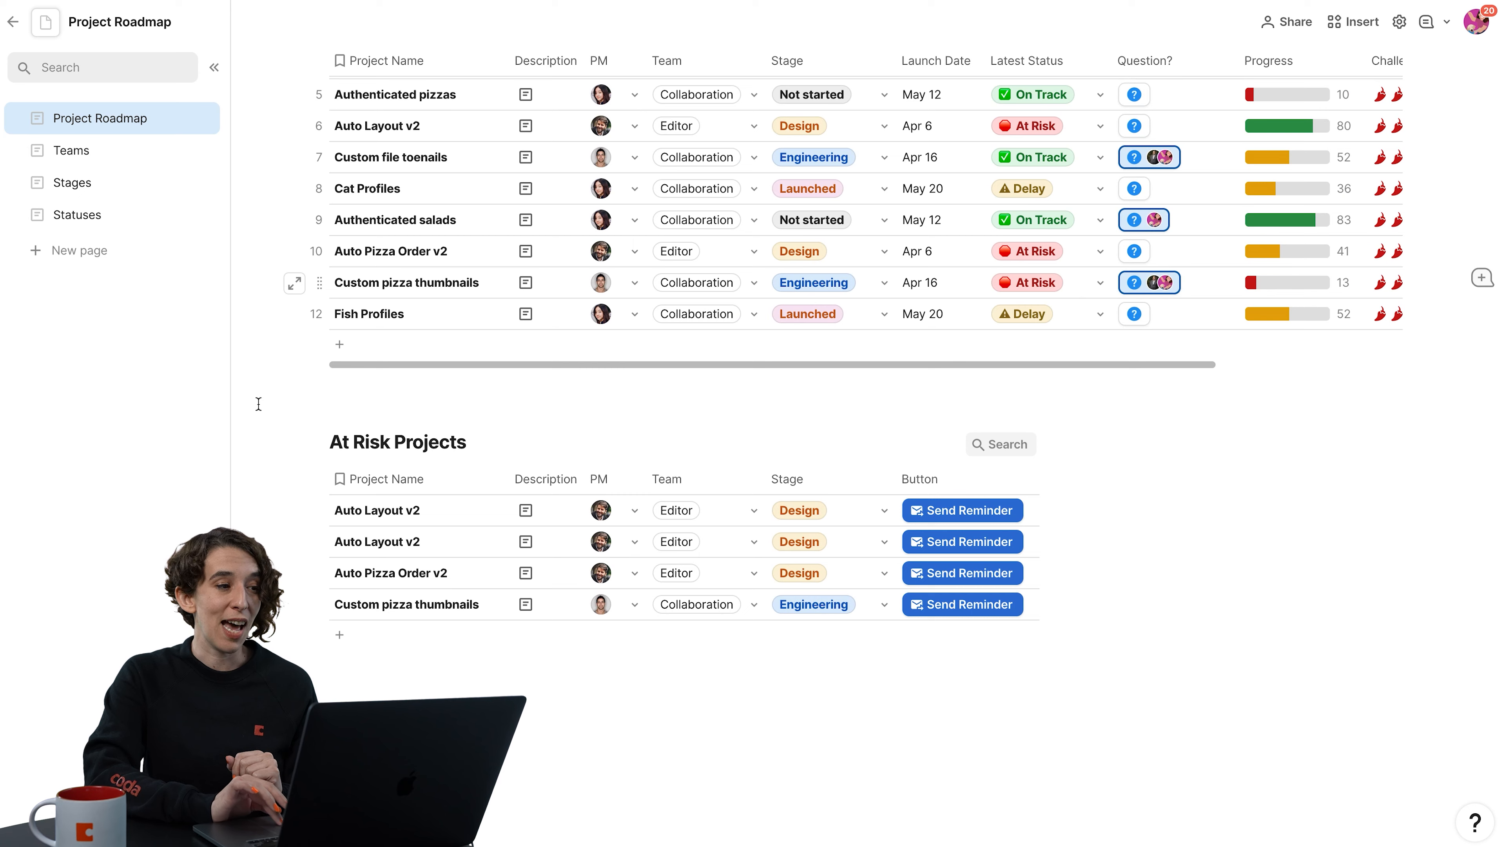
pyautogui.moveTo(308, 439); pyautogui.dragTo(90, 263)
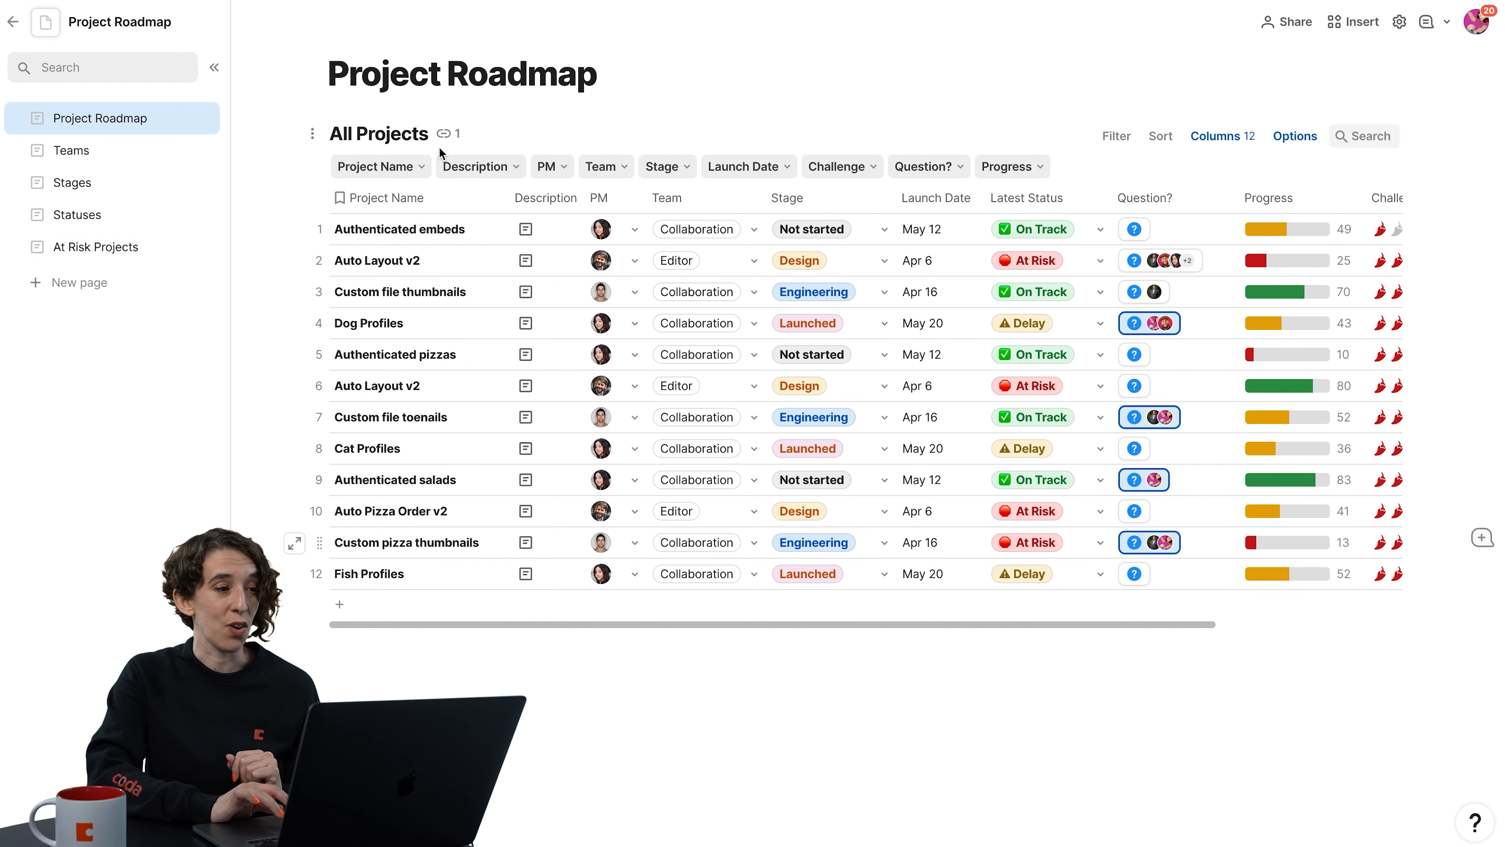
pyautogui.click(109, 245)
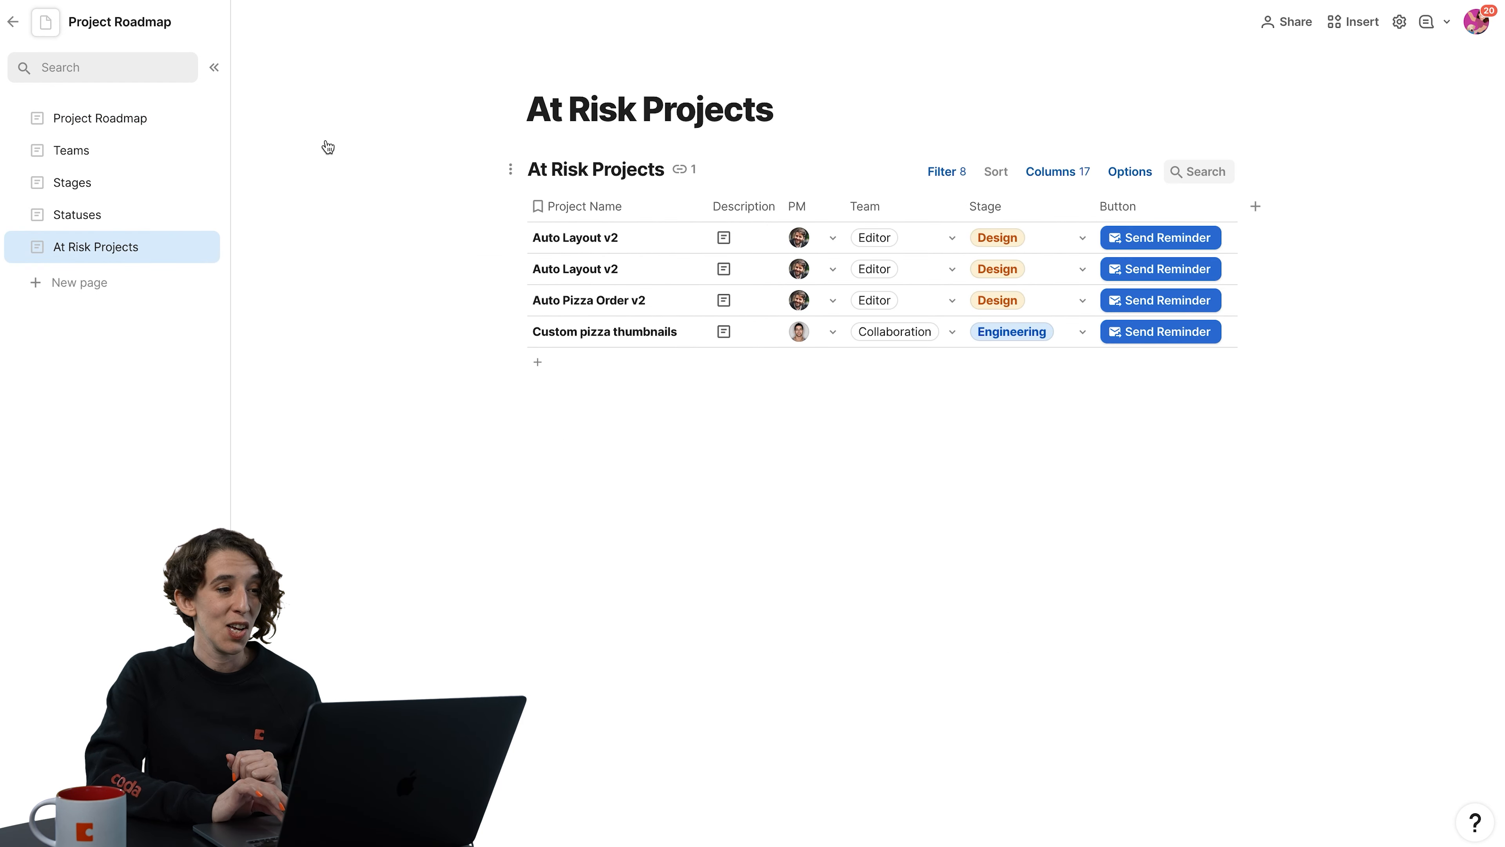
# - Search the icons for "alarm" and give the At Risk Projects page the ringing bell icon
pyautogui.click(564, 72)
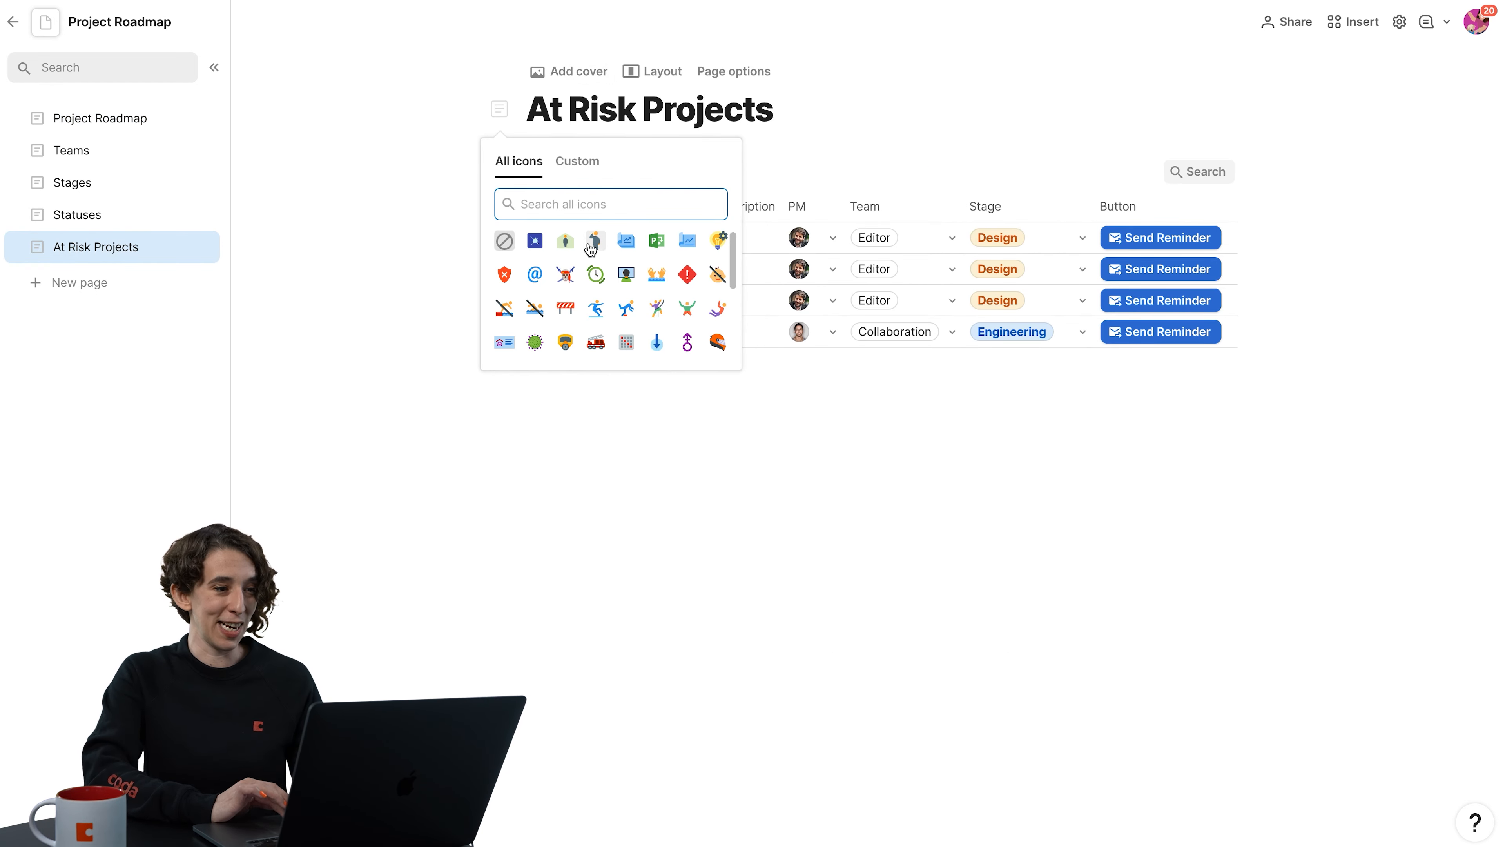
pyautogui.write('alarm')
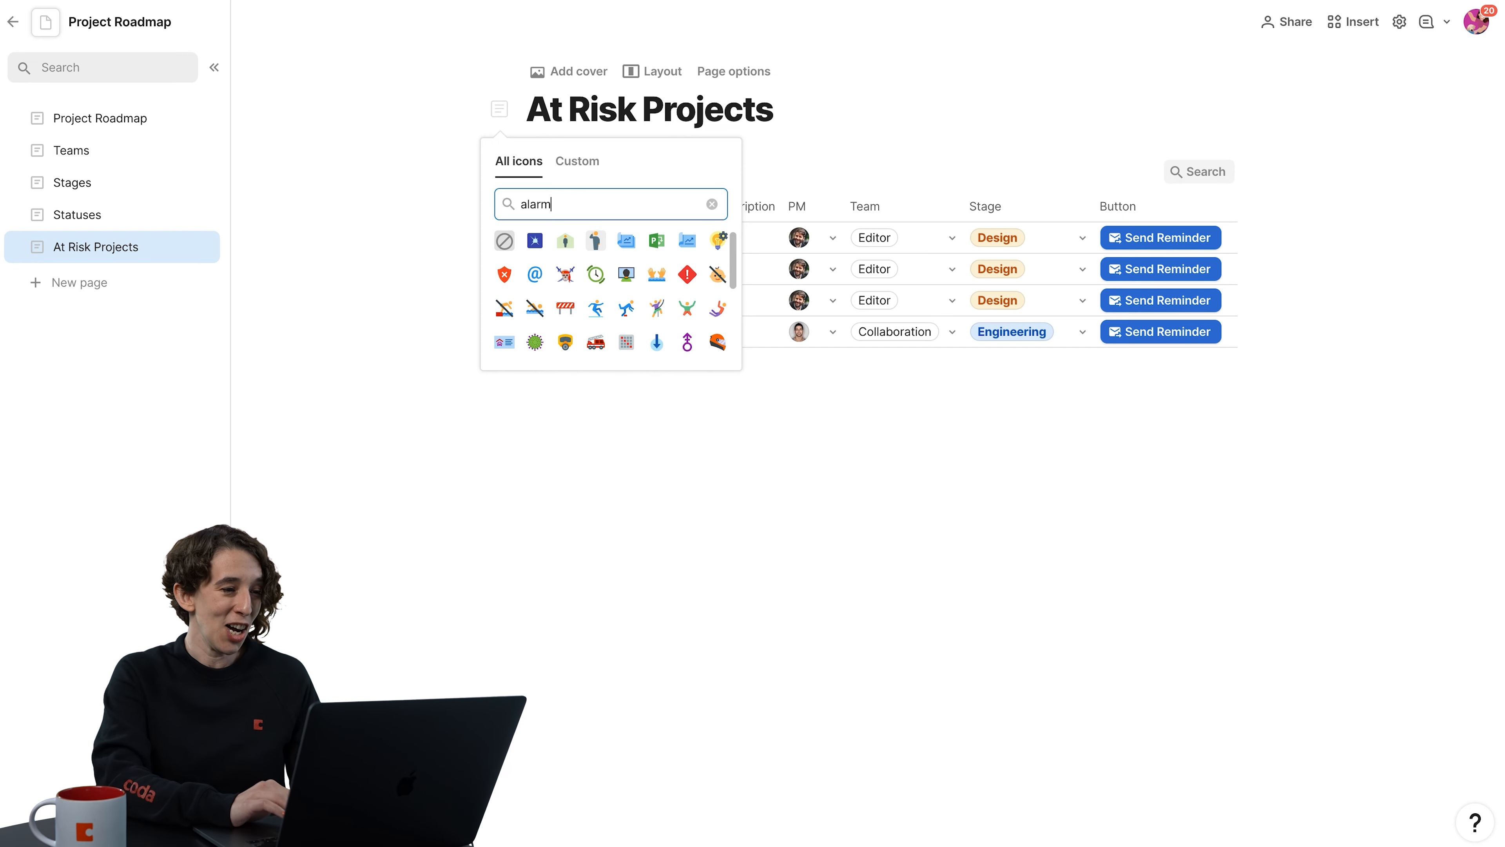
pyautogui.click(535, 243)
pyautogui.click(563, 470)
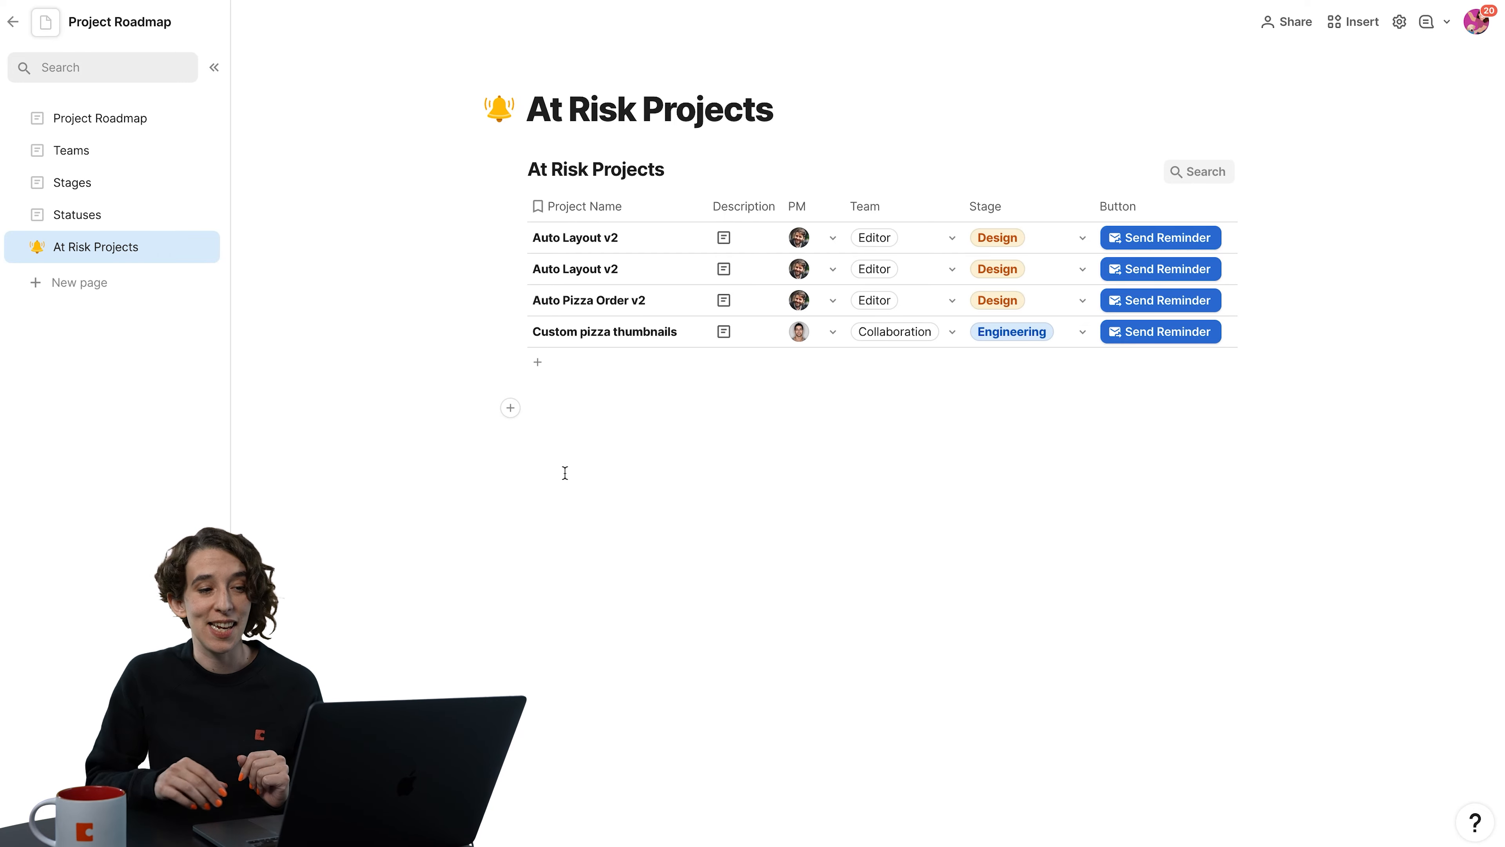
# - Return to the Project Roadmap page
pyautogui.click(127, 122)
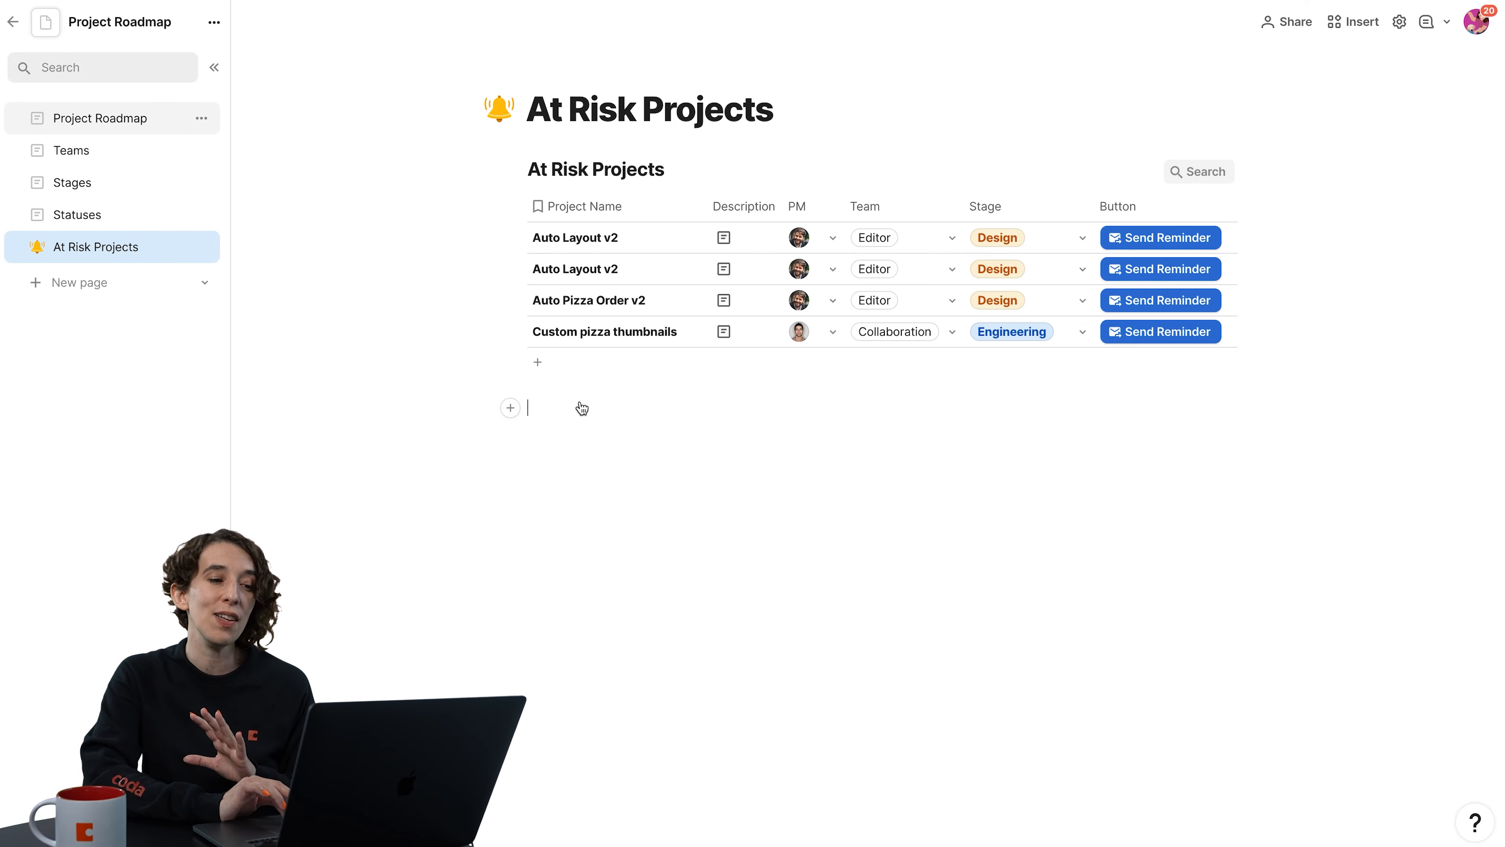